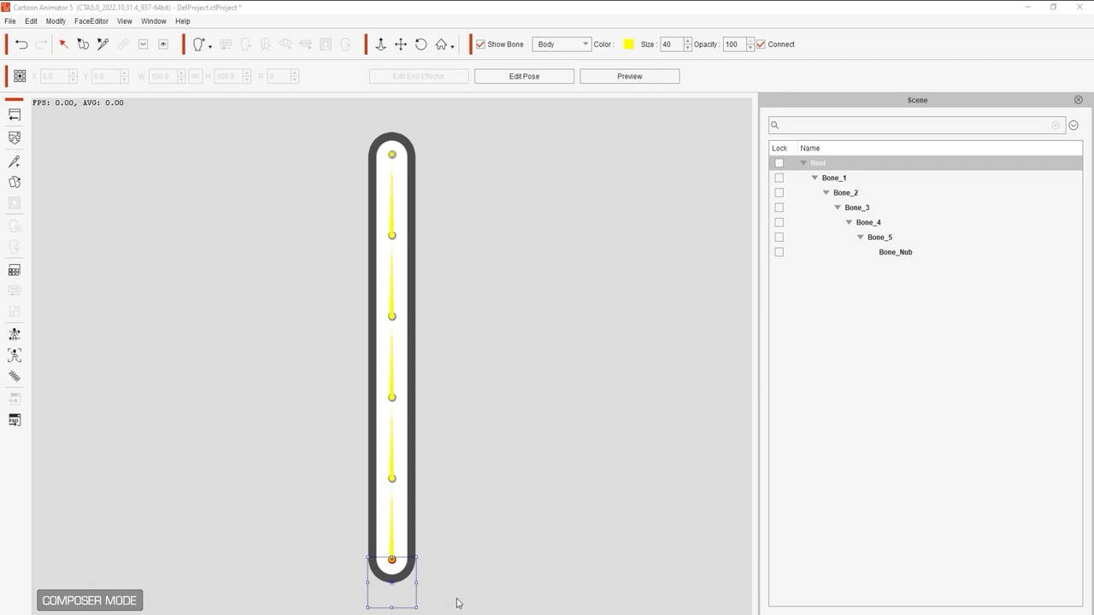
Step: In the Spring Editor, preview the unassigned bone chain by swinging it, then stop
{"action": "left_click", "coordinate": [15, 377]}
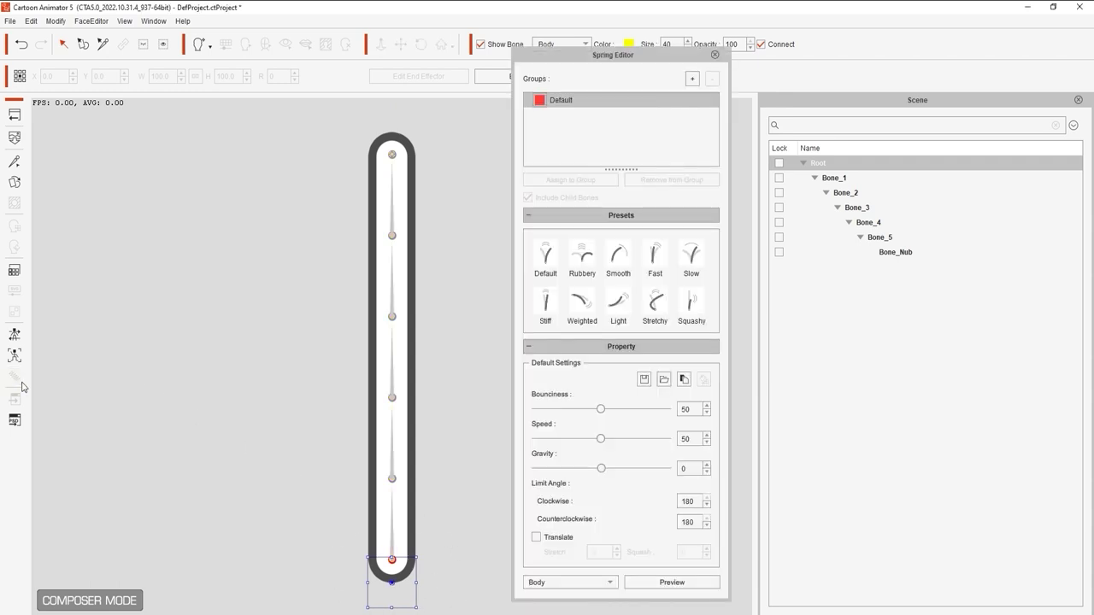
{"action": "left_click", "coordinate": [633, 589]}
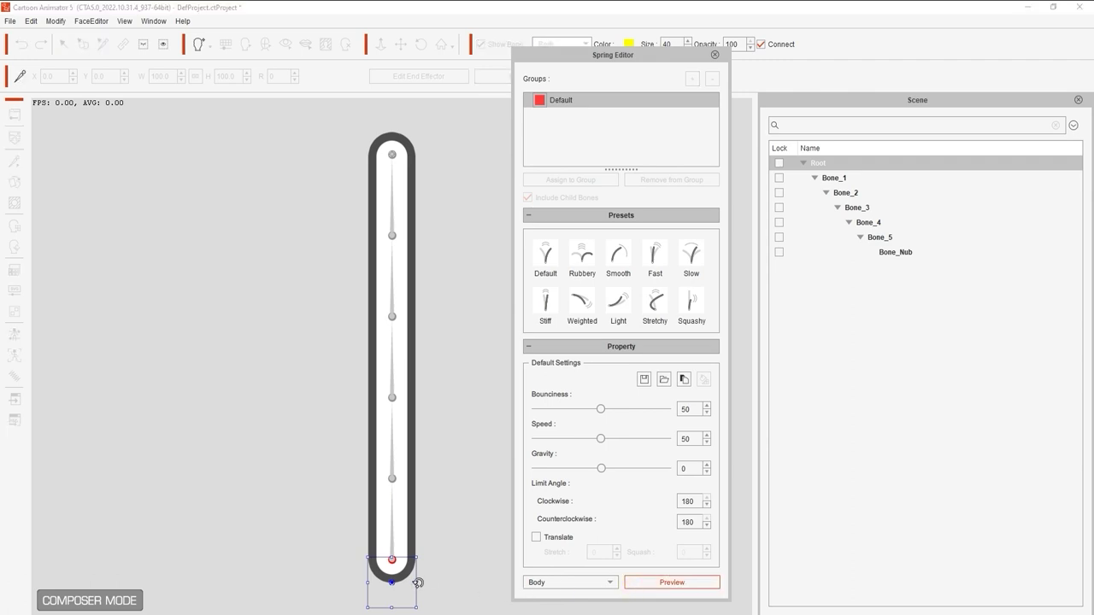
{"action": "left_click_drag", "start_coordinate": [411, 584], "coordinate": [258, 584]}
{"action": "left_click", "coordinate": [653, 588]}
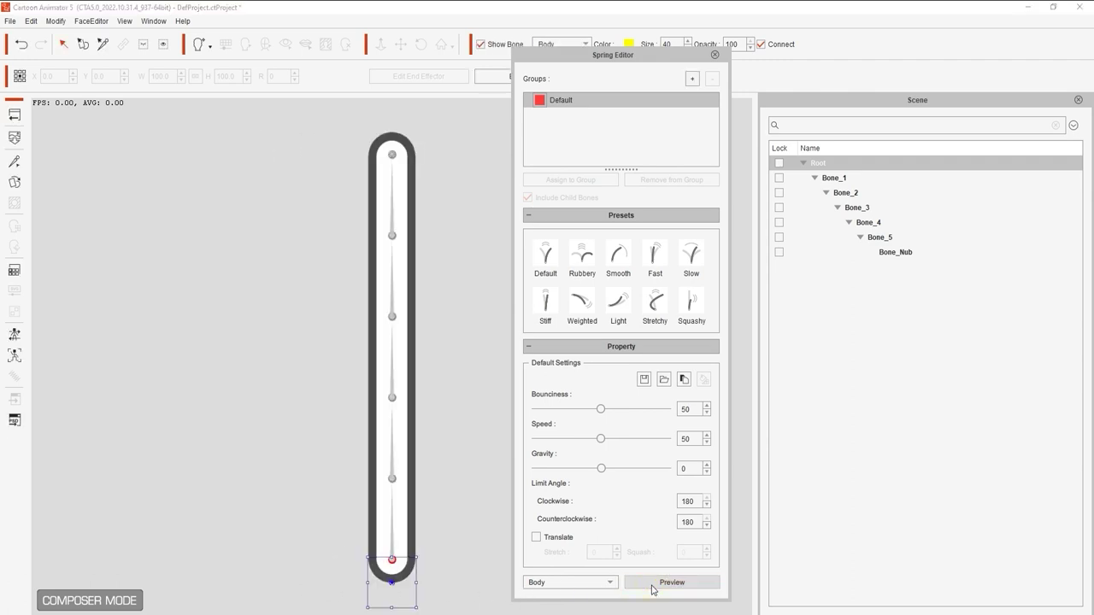
Step: Assign Bone_1 and its child bones to the Default group and start the spring preview
{"action": "left_click", "coordinate": [392, 537]}
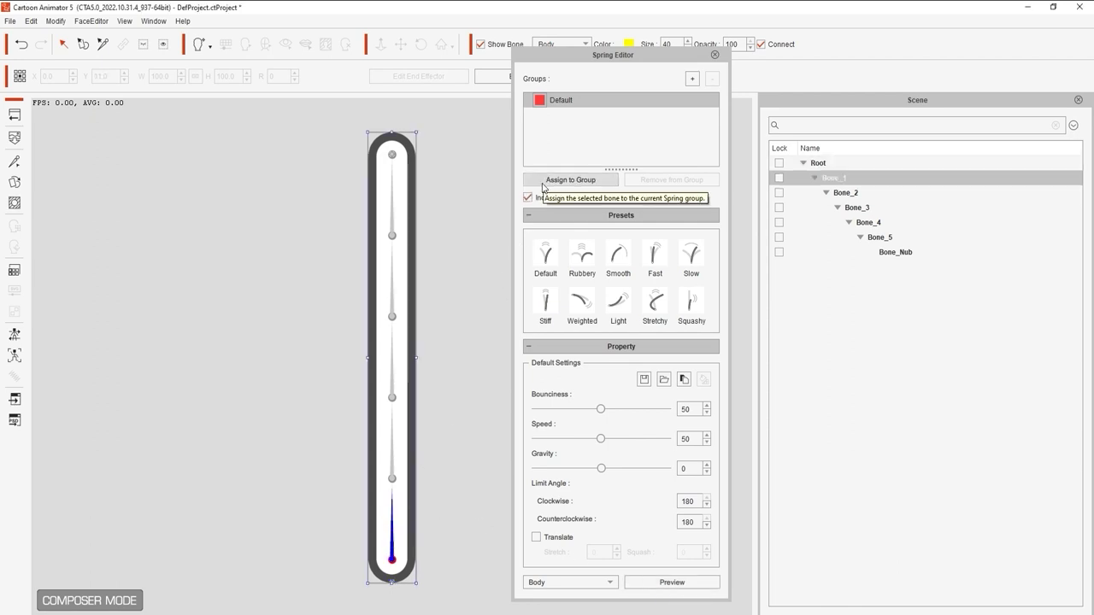
{"action": "left_click", "coordinate": [543, 183]}
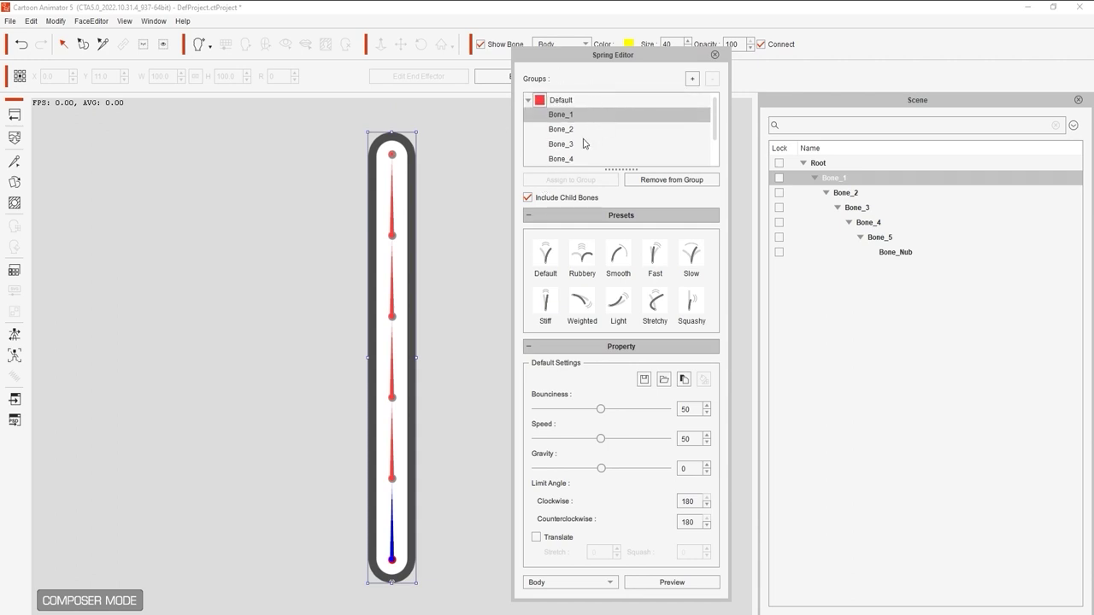
{"action": "left_click", "coordinate": [649, 584]}
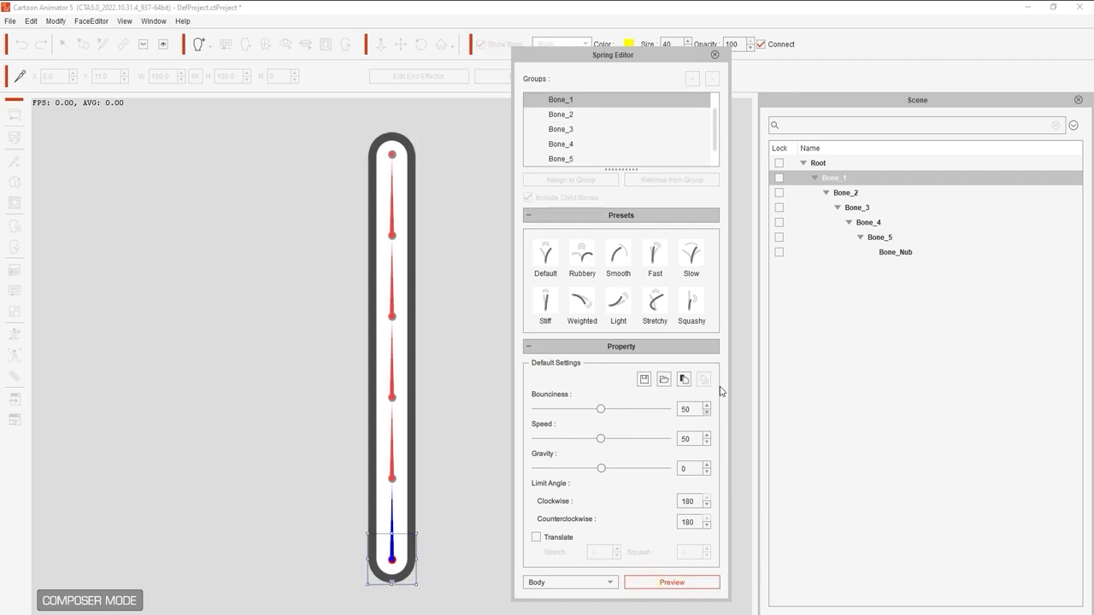
{"action": "left_click", "coordinate": [841, 163]}
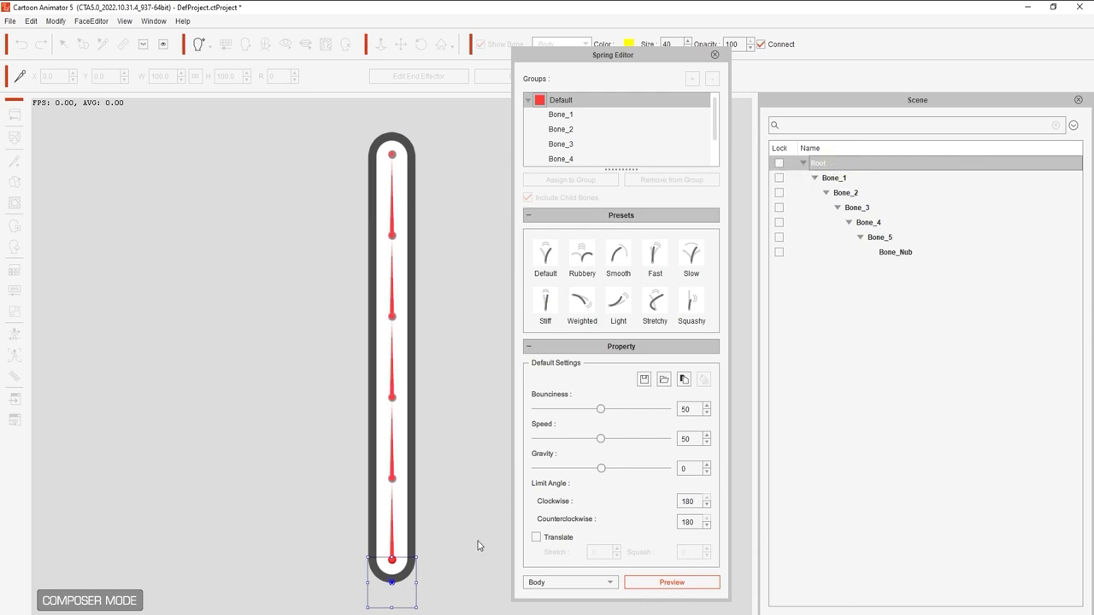
{"action": "left_click_drag", "start_coordinate": [398, 584], "coordinate": [310, 586]}
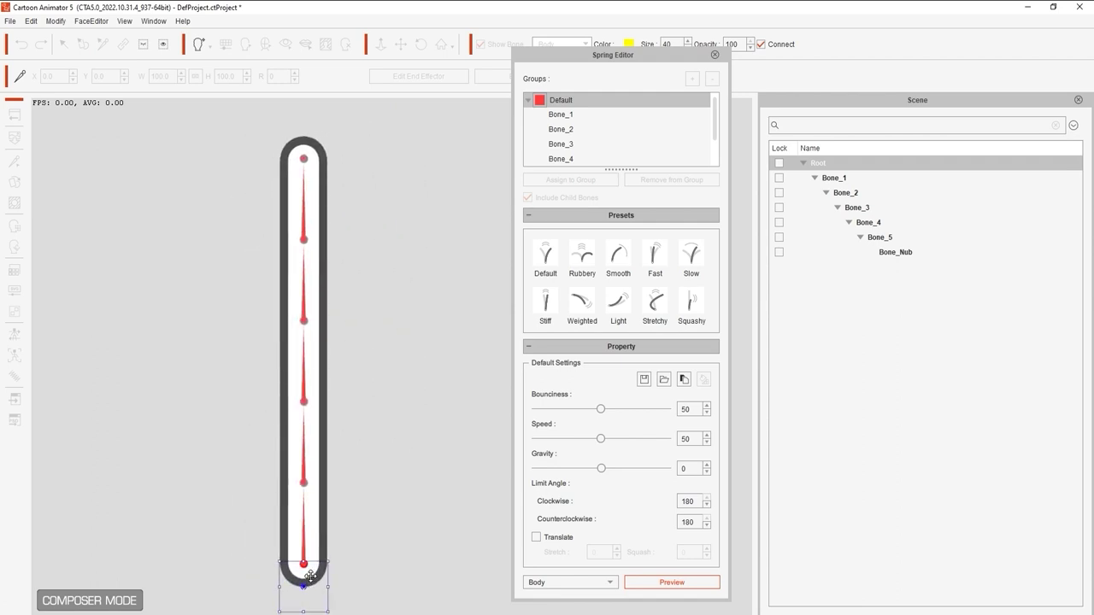
{"action": "mouse_move", "coordinate": [324, 450]}
{"action": "left_mouse_down"}
{"action": "mouse_move", "coordinate": [323, 478]}
{"action": "mouse_move", "coordinate": [316, 466]}
{"action": "left_mouse_up"}
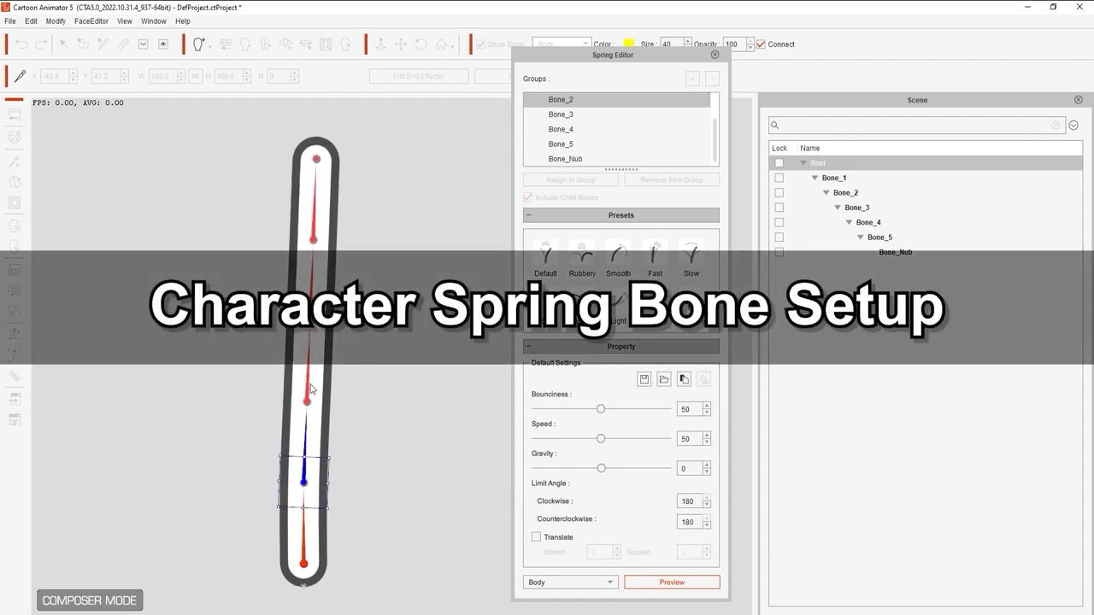
{"action": "left_click_drag", "start_coordinate": [317, 370], "coordinate": [340, 364]}
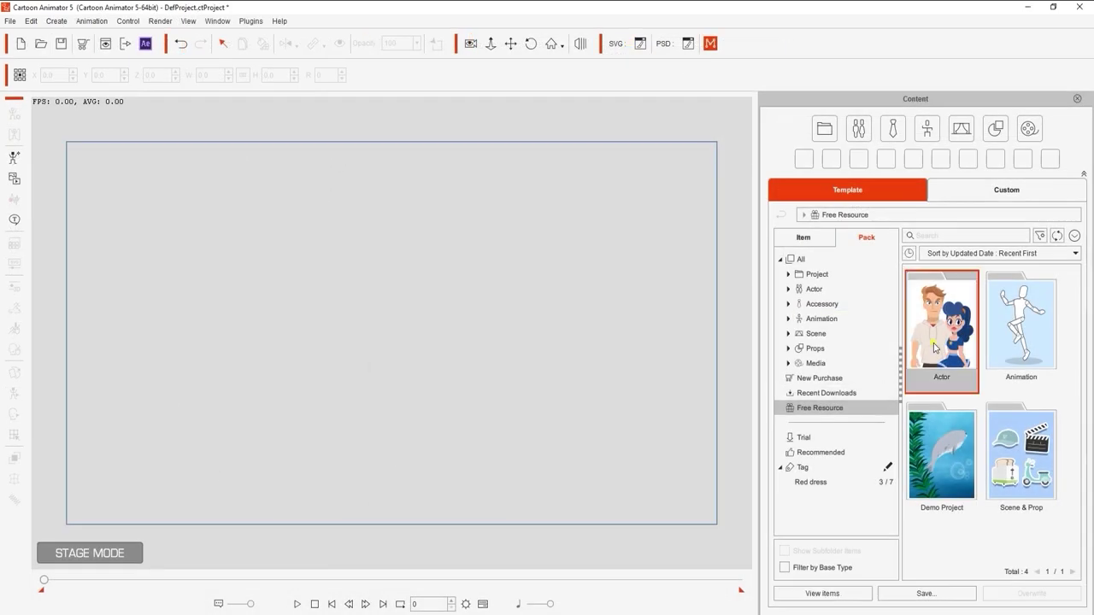
Step: Load the Ariel1_F actor from Actor > Human > 1_G3 360 Human onto the stage
{"action": "double_click", "coordinate": [934, 346]}
{"action": "double_click", "coordinate": [934, 342]}
{"action": "double_click", "coordinate": [933, 342]}
{"action": "left_click", "coordinate": [933, 342]}
{"action": "double_click", "coordinate": [934, 346]}
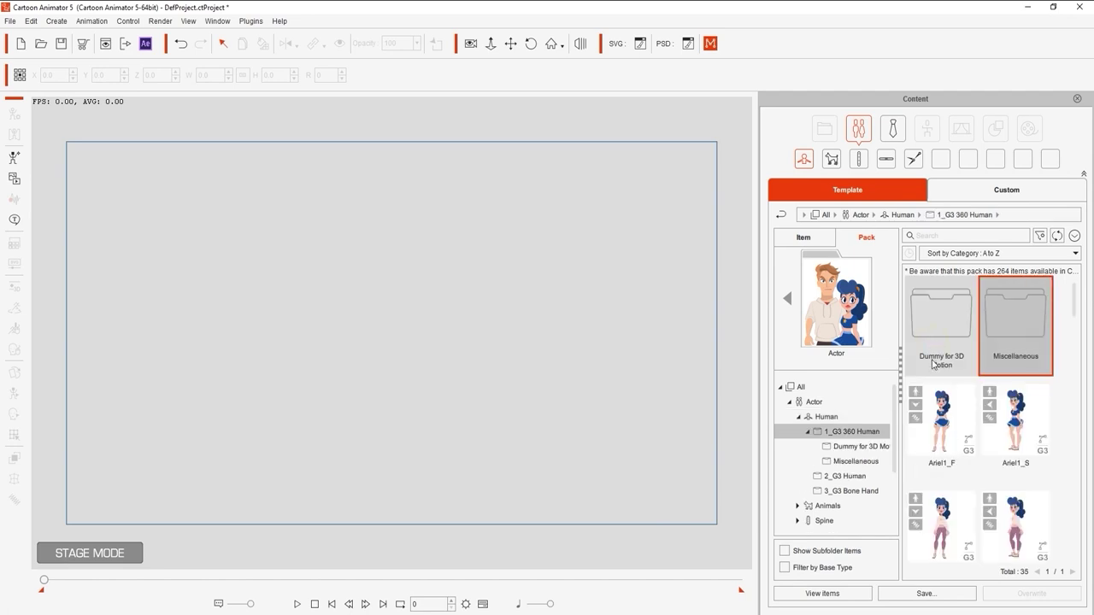
{"action": "left_click", "coordinate": [923, 431]}
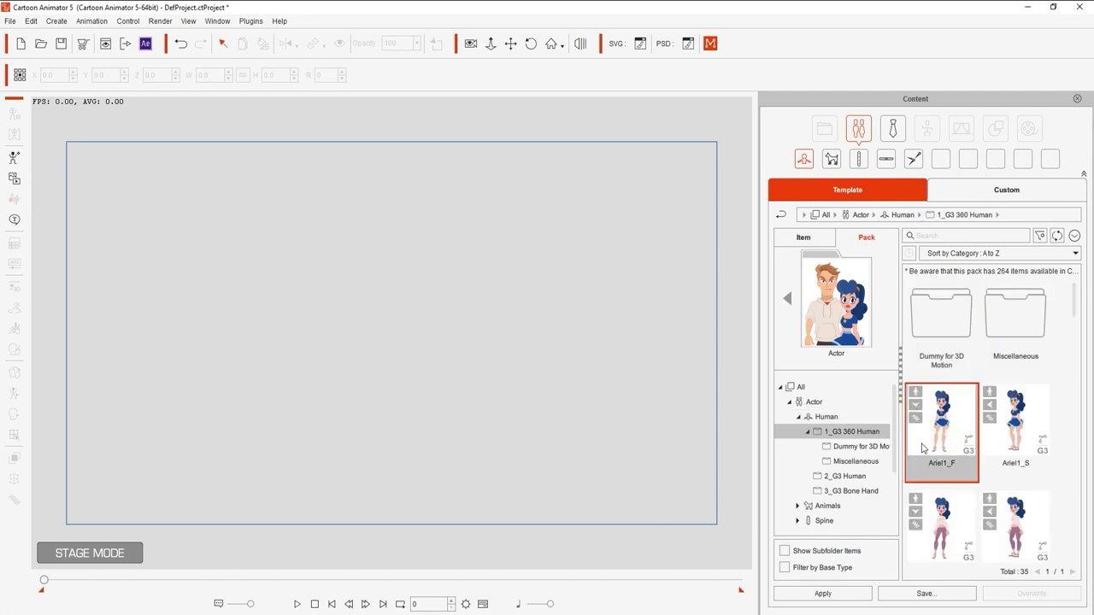
{"action": "double_click", "coordinate": [923, 447]}
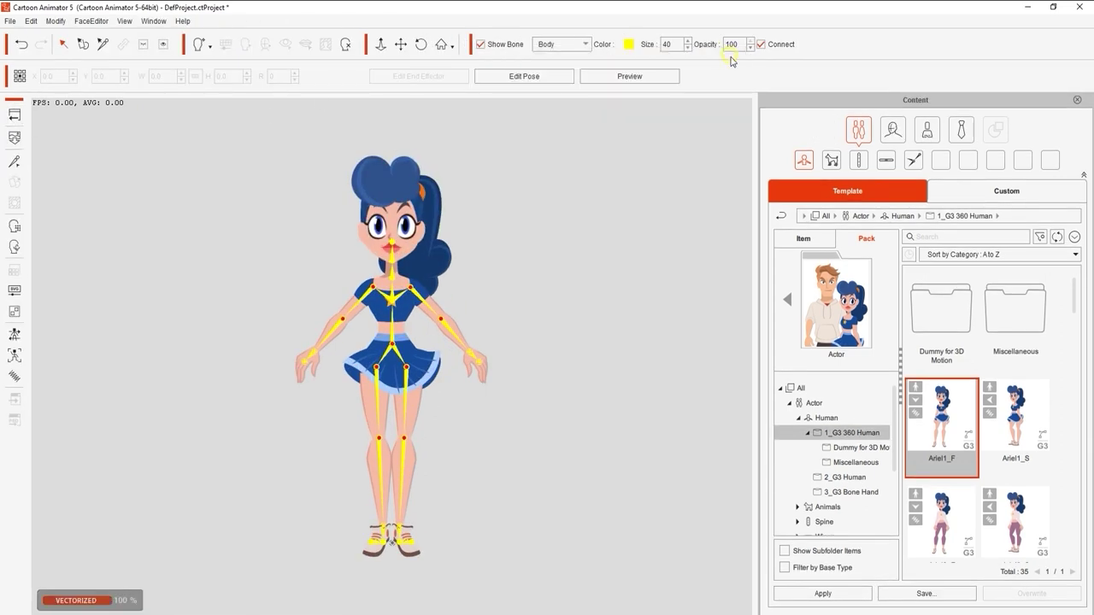
Step: In the Spring Editor, select a face bone and inspect the Group0(0) and Default(1) settings
{"action": "left_click", "coordinate": [15, 378]}
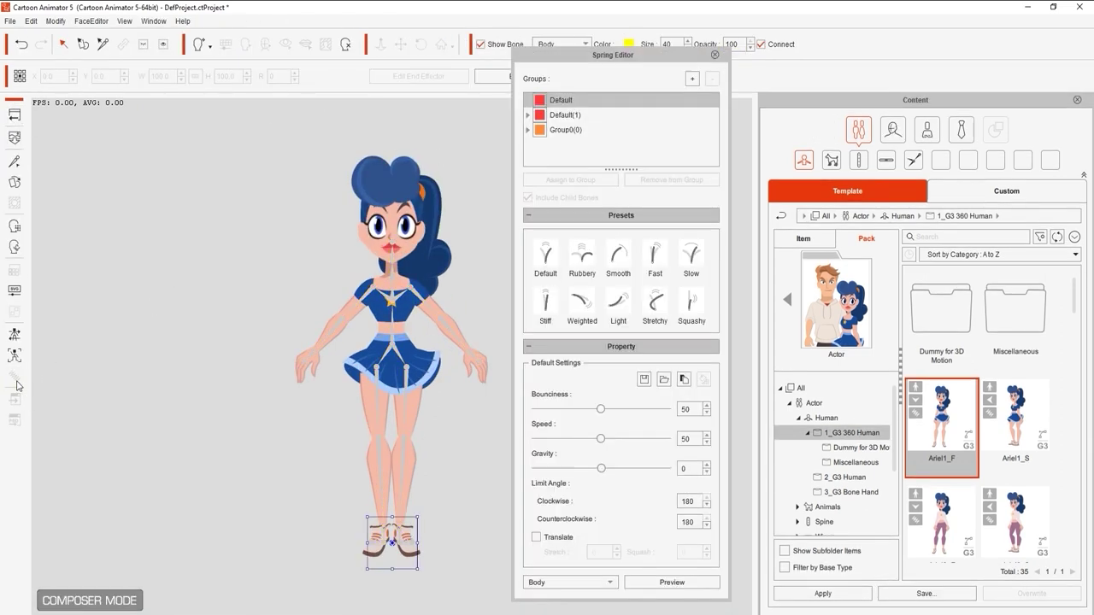
{"action": "left_click", "coordinate": [1077, 100]}
{"action": "left_click_drag", "start_coordinate": [658, 57], "coordinate": [909, 55]}
{"action": "left_click", "coordinate": [592, 229]}
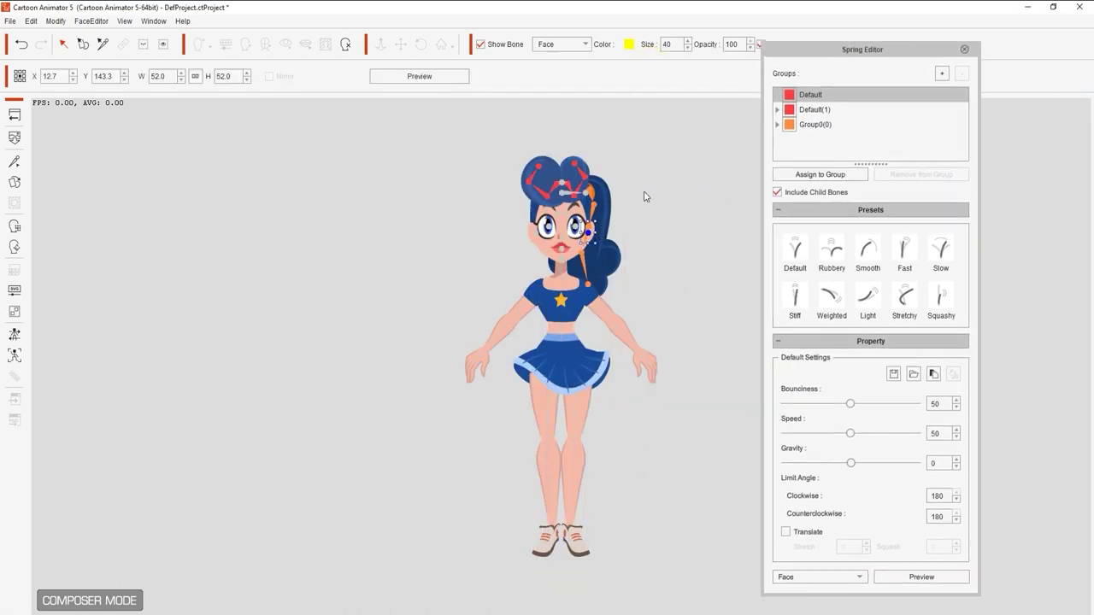
{"action": "left_click", "coordinate": [807, 125]}
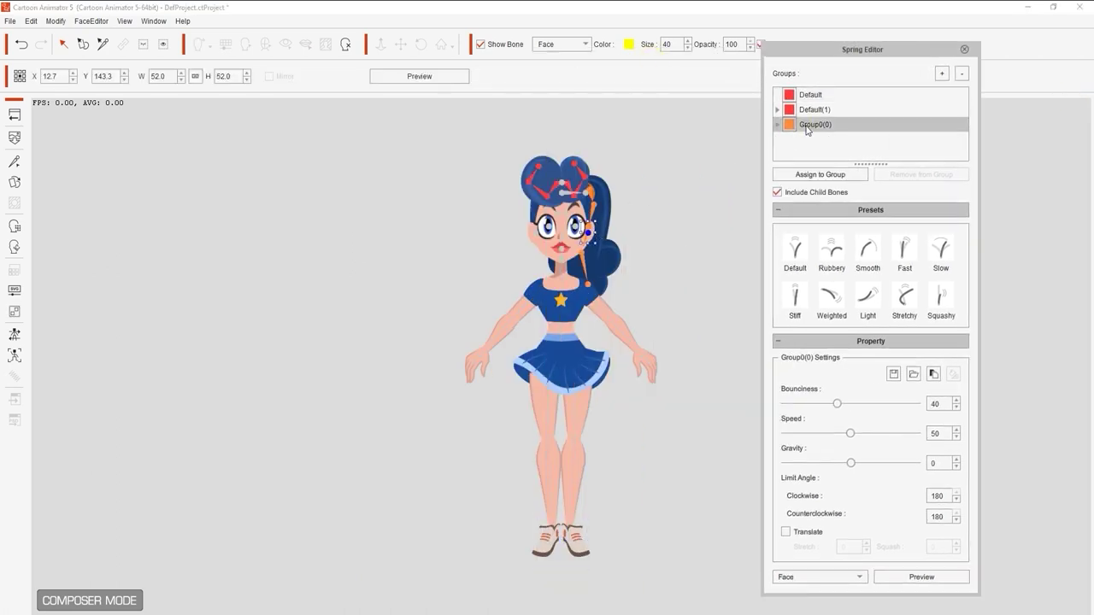
{"action": "left_click", "coordinate": [811, 110]}
{"action": "left_click", "coordinate": [815, 97]}
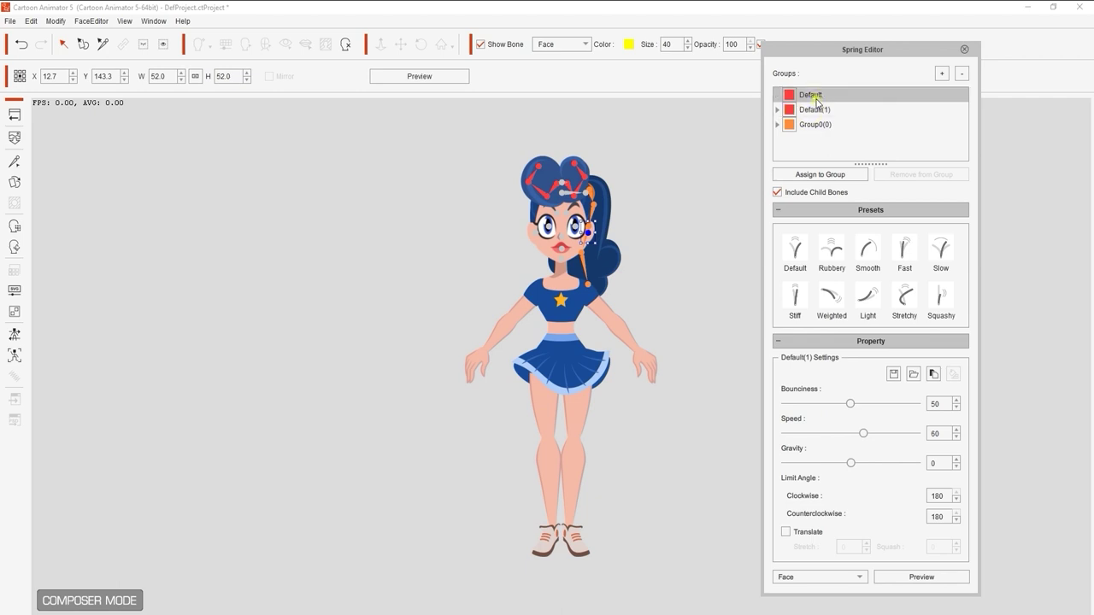
Step: Preview the hair springs by shaking Ariel1_F's head, then close the Spring Editor
{"action": "left_click", "coordinate": [880, 580]}
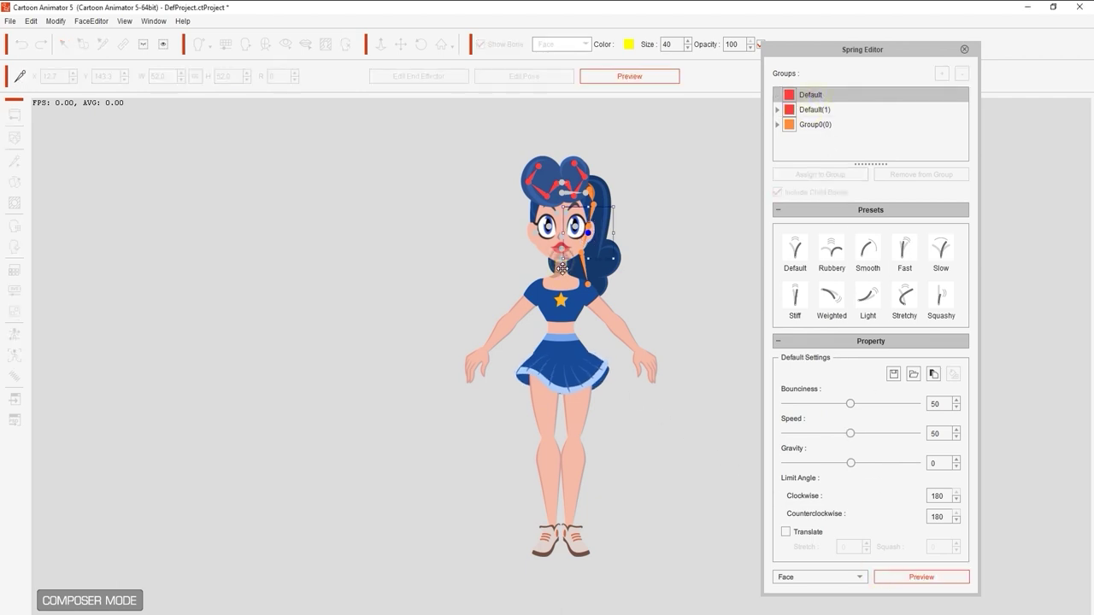
{"action": "left_click_drag", "start_coordinate": [559, 266], "coordinate": [507, 251]}
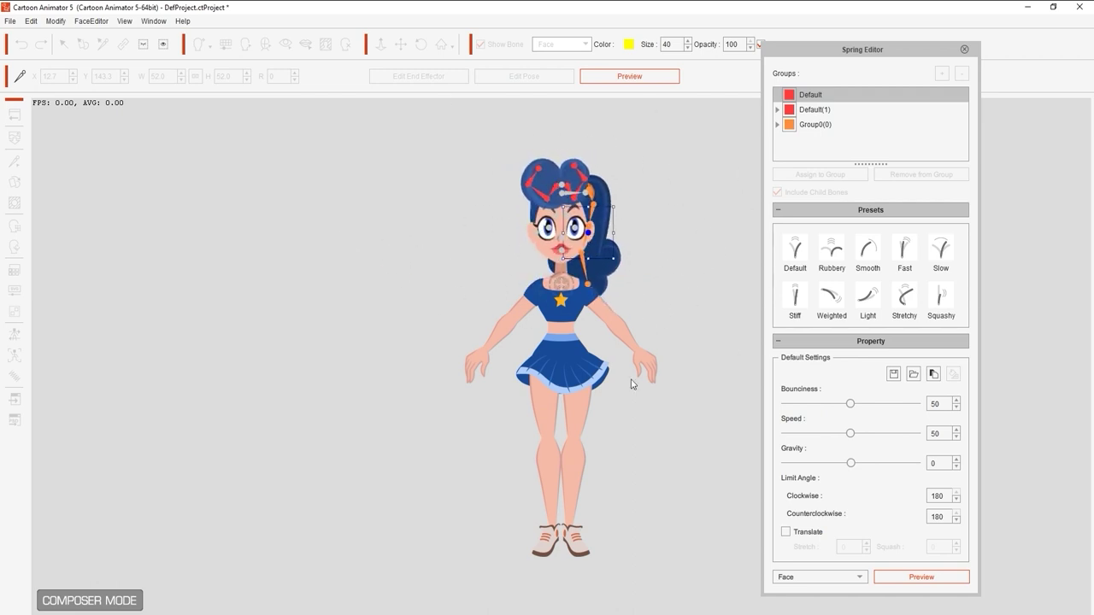
{"action": "left_click", "coordinate": [964, 50]}
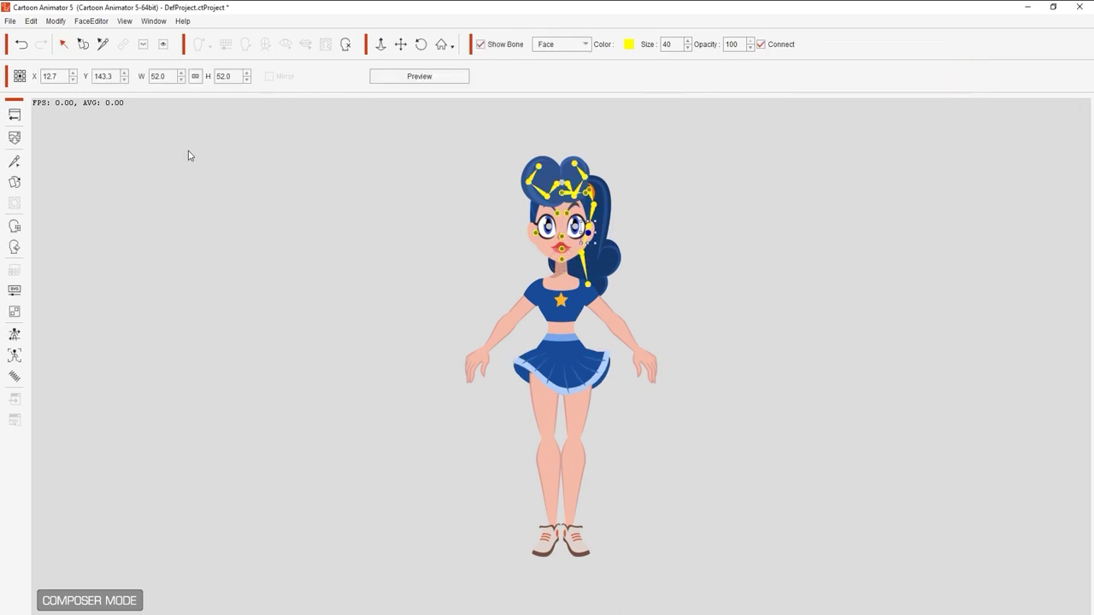
Step: Return to the stage, show the Timeline panel, and open the Spring Editor
{"action": "key", "text": "F3"}
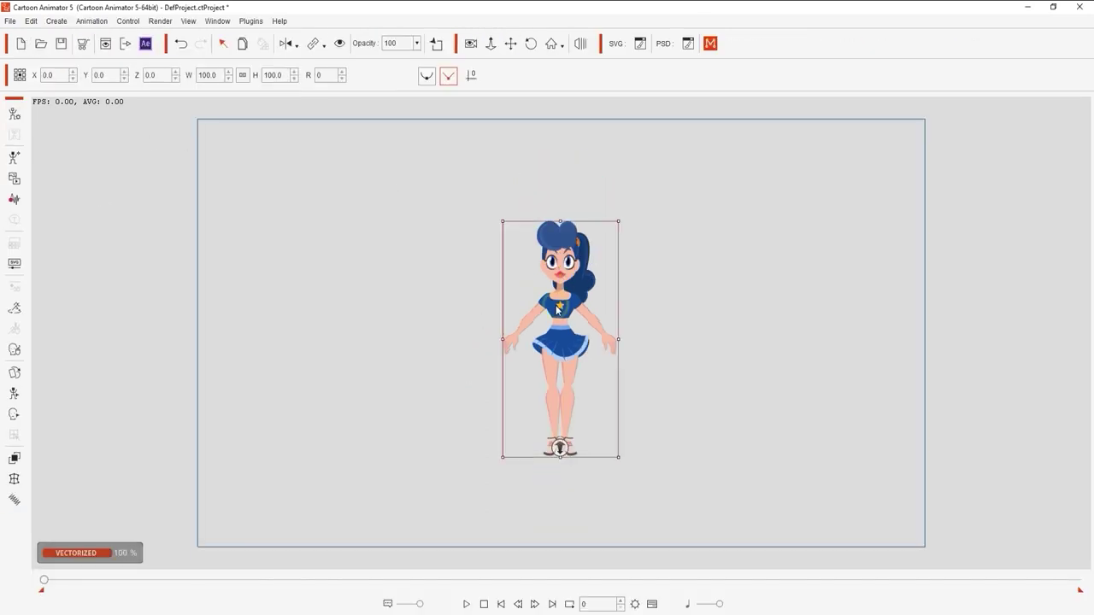
{"action": "left_click", "coordinate": [218, 22]}
{"action": "left_click", "coordinate": [258, 158]}
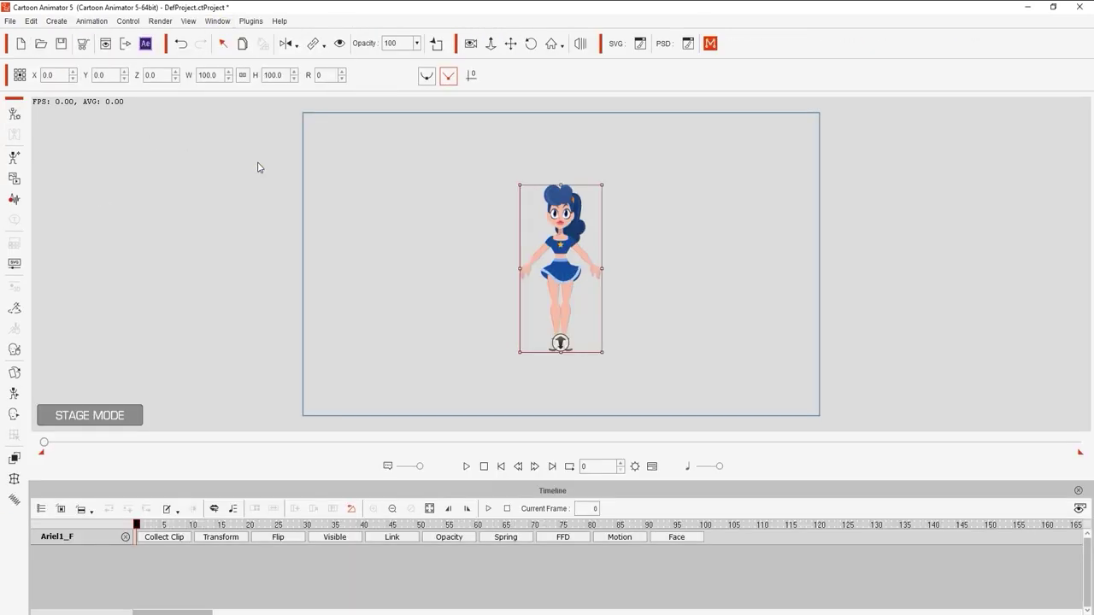
{"action": "left_click", "coordinate": [17, 503]}
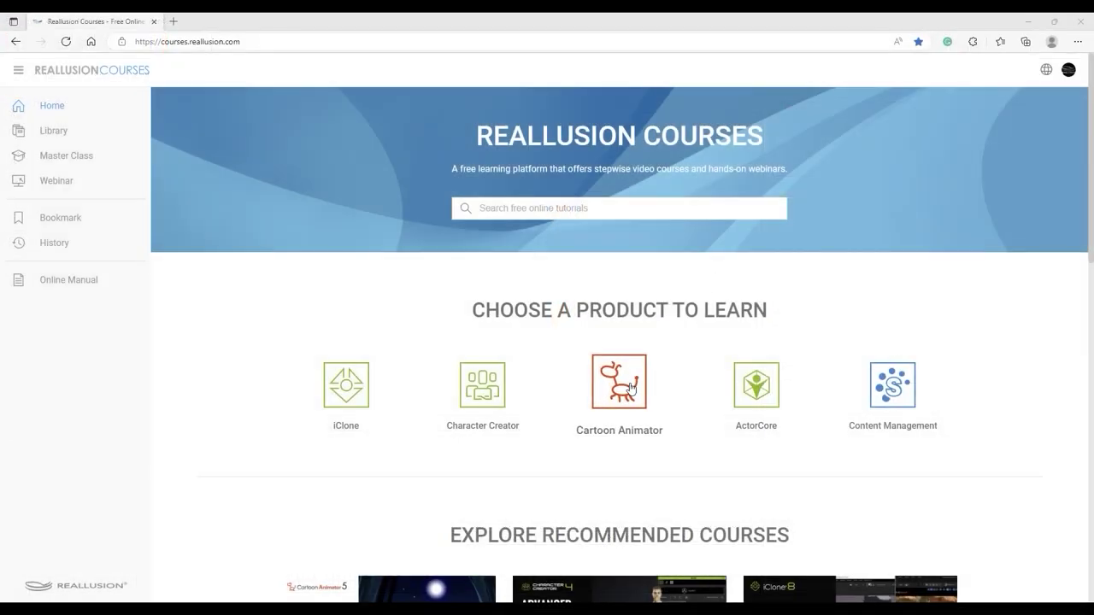
Step: Open the Getting Started with Spring Animation lesson under Secondary Animation courses
{"action": "left_click", "coordinate": [622, 382]}
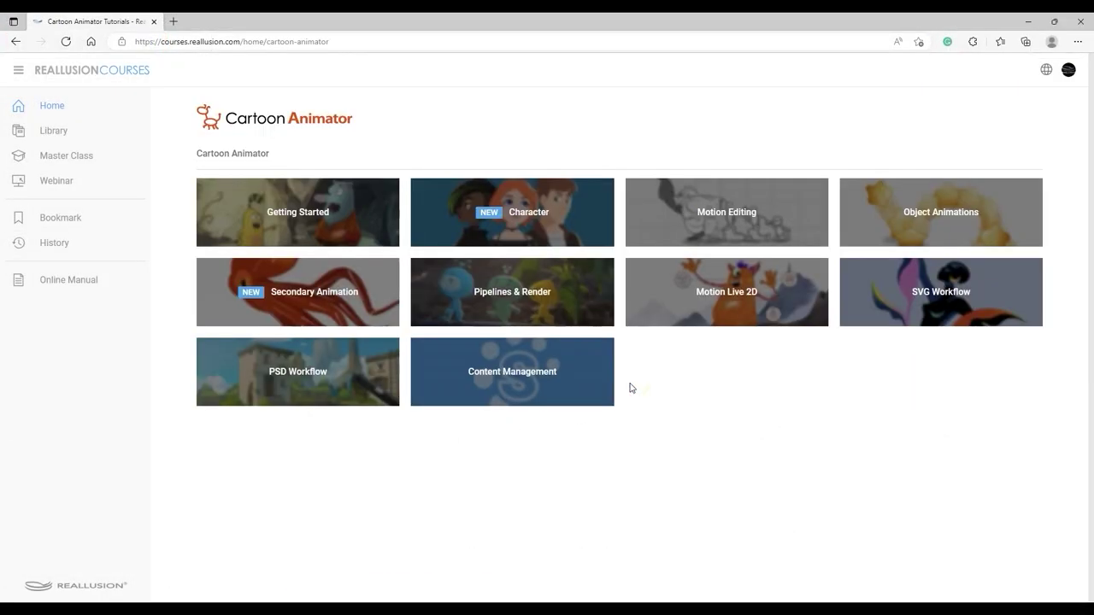
{"action": "left_click", "coordinate": [364, 317]}
{"action": "left_click", "coordinate": [561, 214]}
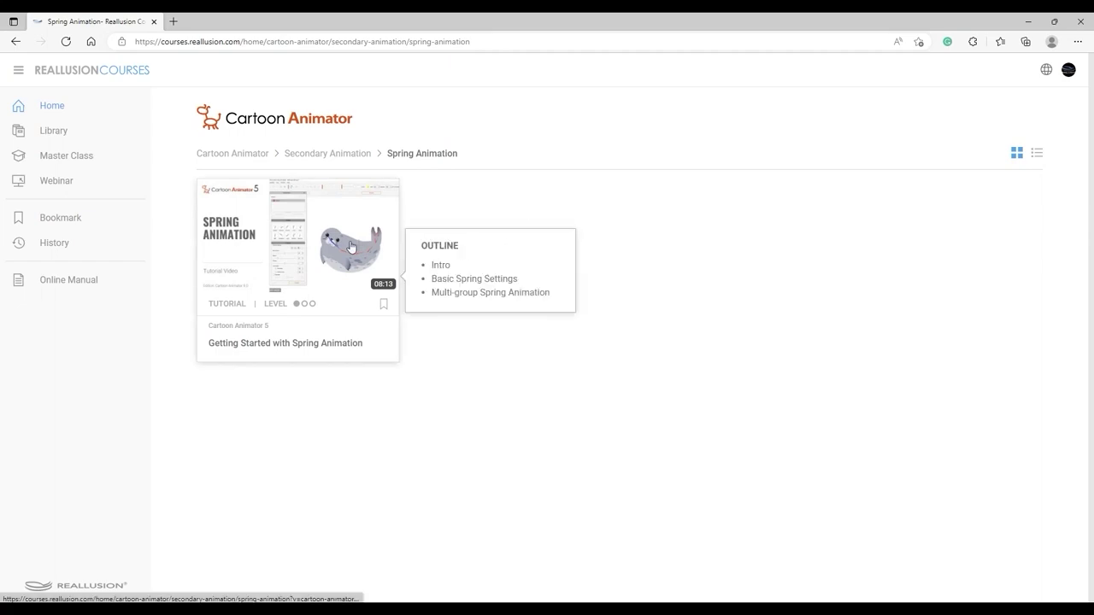
{"action": "left_click", "coordinate": [351, 248]}
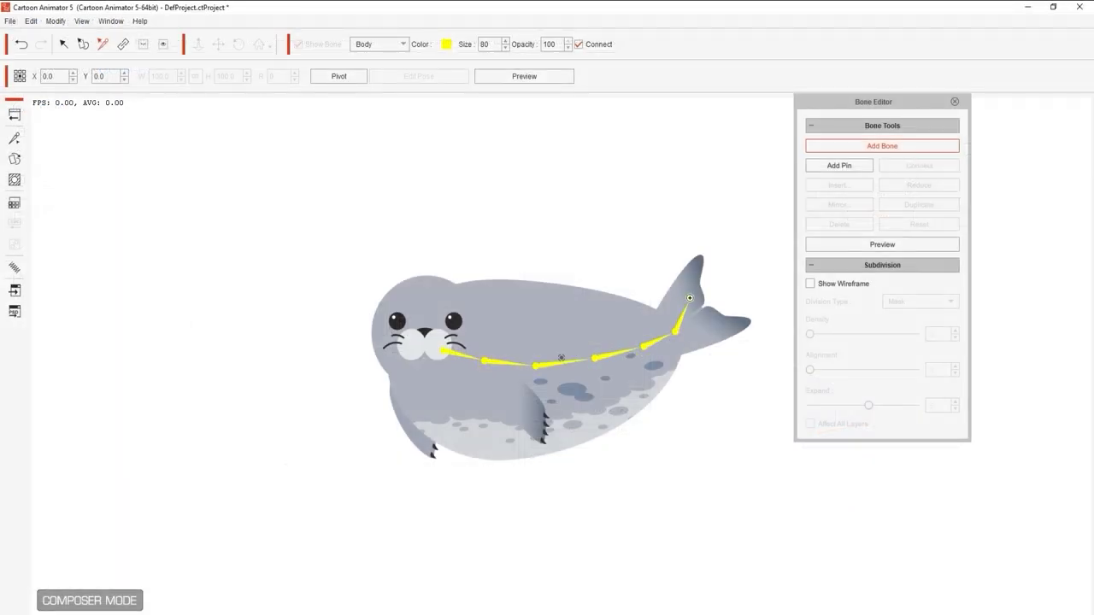
Step: Finish bone chains along the seal's tail, tail tip and head, then close the bone editor
{"action": "right_click", "coordinate": [695, 268]}
{"action": "left_click", "coordinate": [846, 148]}
{"action": "right_click", "coordinate": [740, 322]}
{"action": "left_click", "coordinate": [831, 147]}
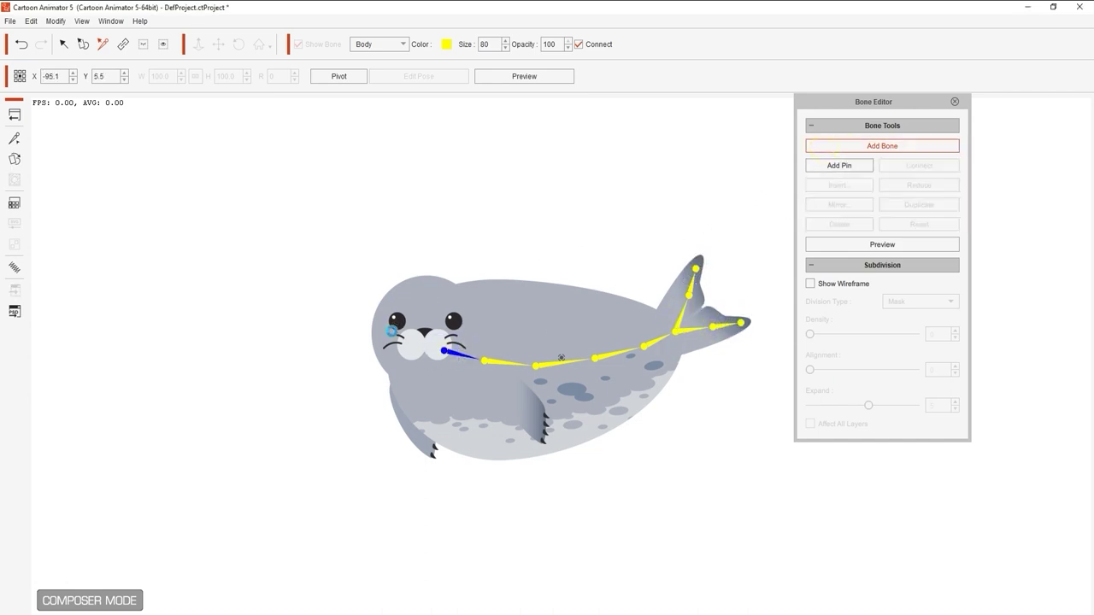
{"action": "right_click", "coordinate": [392, 330]}
{"action": "left_click", "coordinate": [954, 103]}
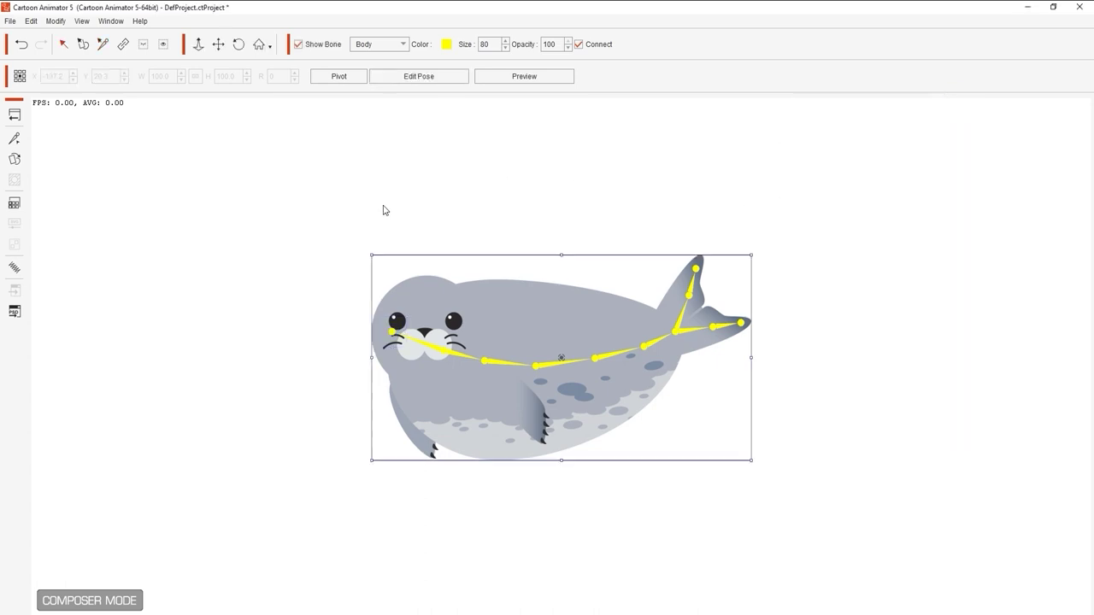
Step: Assign the seal's tail bones to the spring group and preview by pulling its head
{"action": "left_click", "coordinate": [14, 268]}
{"action": "left_click_drag", "start_coordinate": [600, 57], "coordinate": [965, 50]}
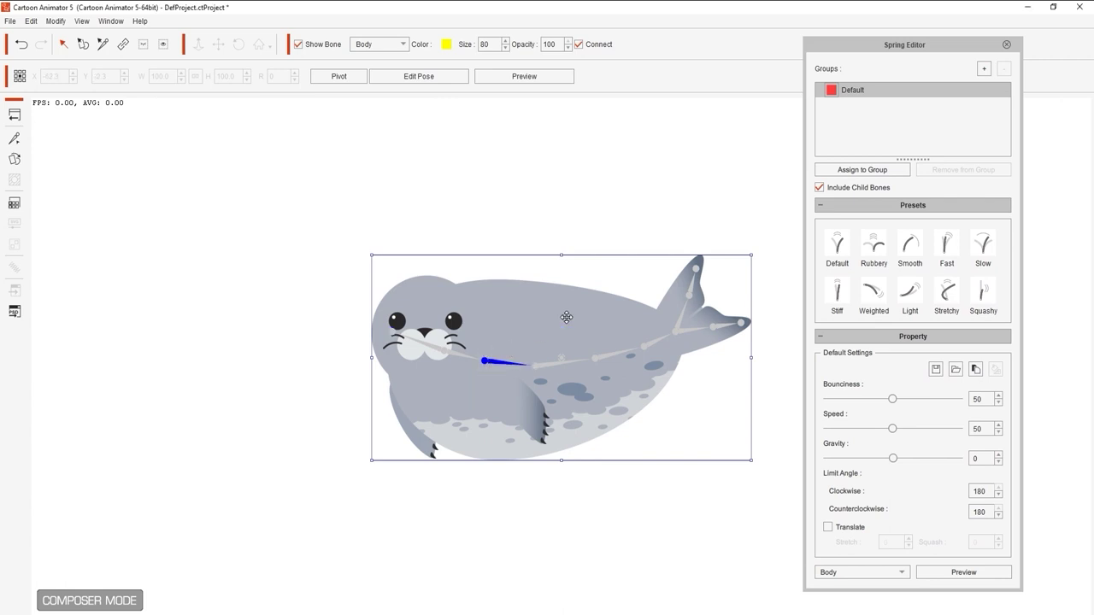
{"action": "left_click", "coordinate": [828, 171]}
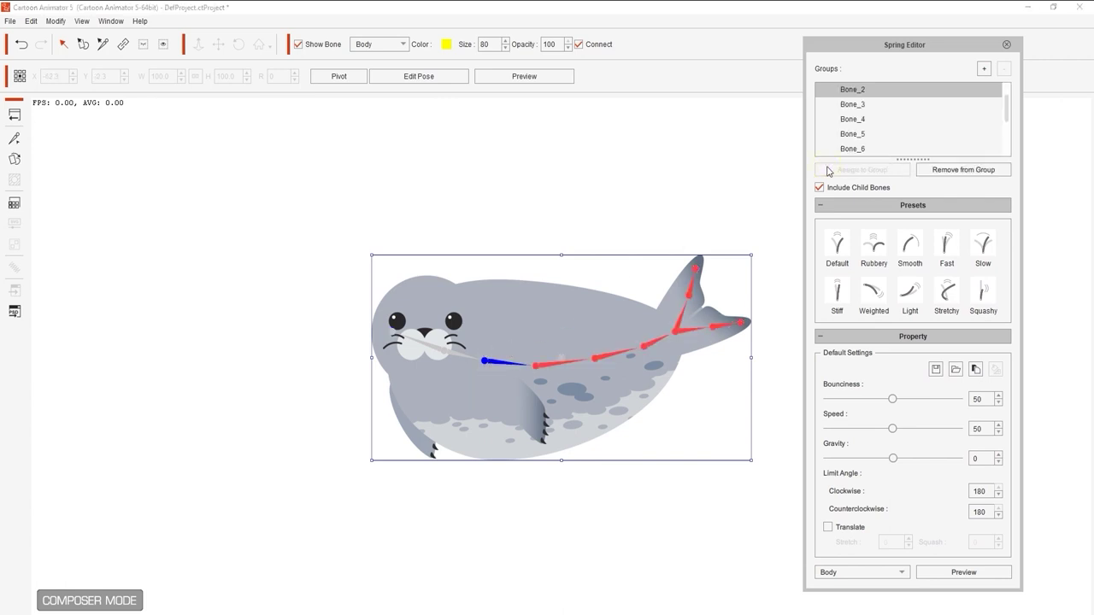
{"action": "left_click", "coordinate": [941, 573]}
{"action": "left_click_drag", "start_coordinate": [437, 360], "coordinate": [427, 382]}
{"action": "key", "text": "Escape"}
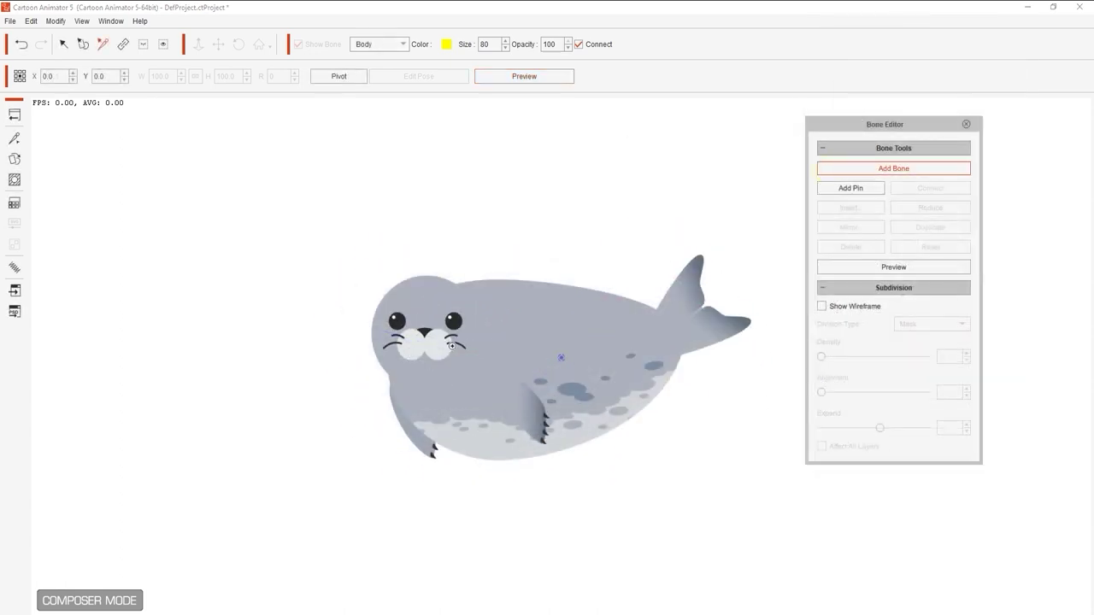
Step: Extend the bone chain into the tail tip and add nose bones
{"action": "left_click", "coordinate": [679, 313]}
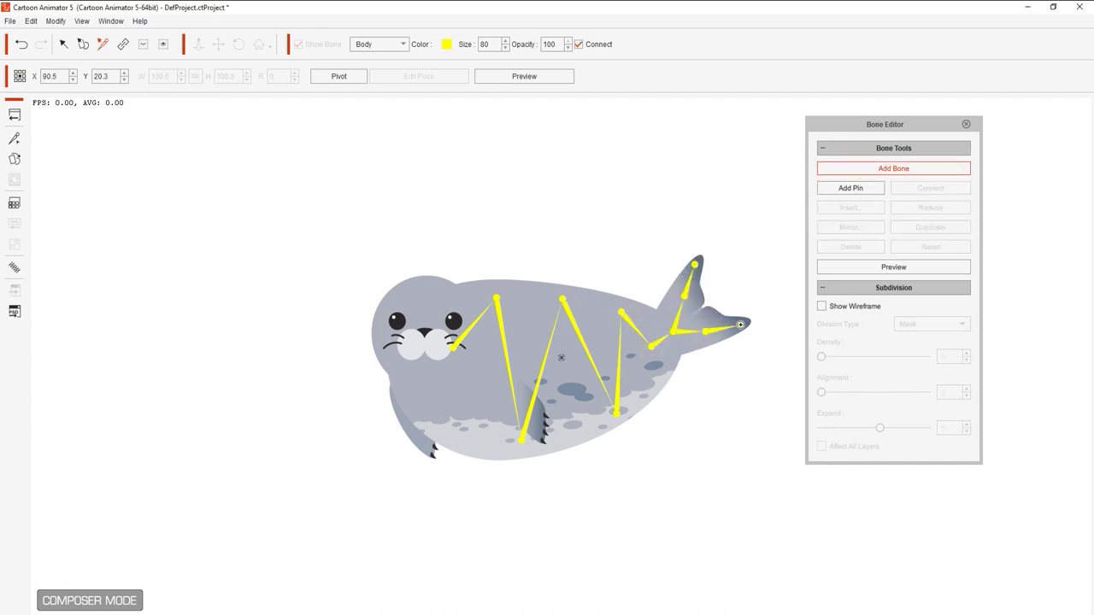
{"action": "right_click", "coordinate": [740, 324]}
{"action": "left_click", "coordinate": [829, 171]}
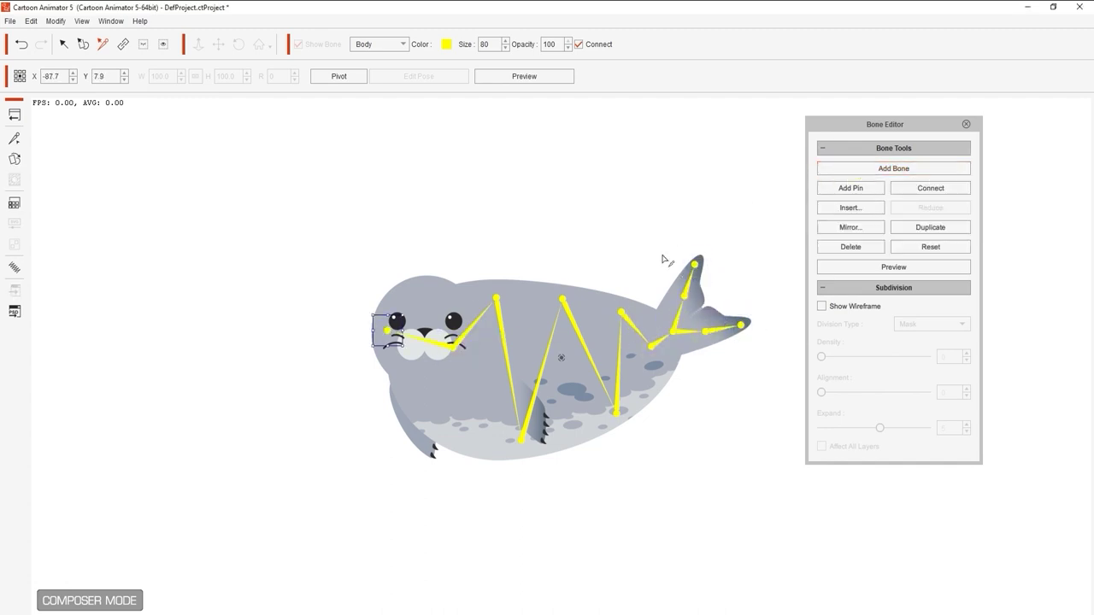
{"action": "left_click", "coordinate": [966, 125]}
Step: Assign the seal's new bones to the spring group and preview by pulling it left
{"action": "left_click", "coordinate": [13, 273]}
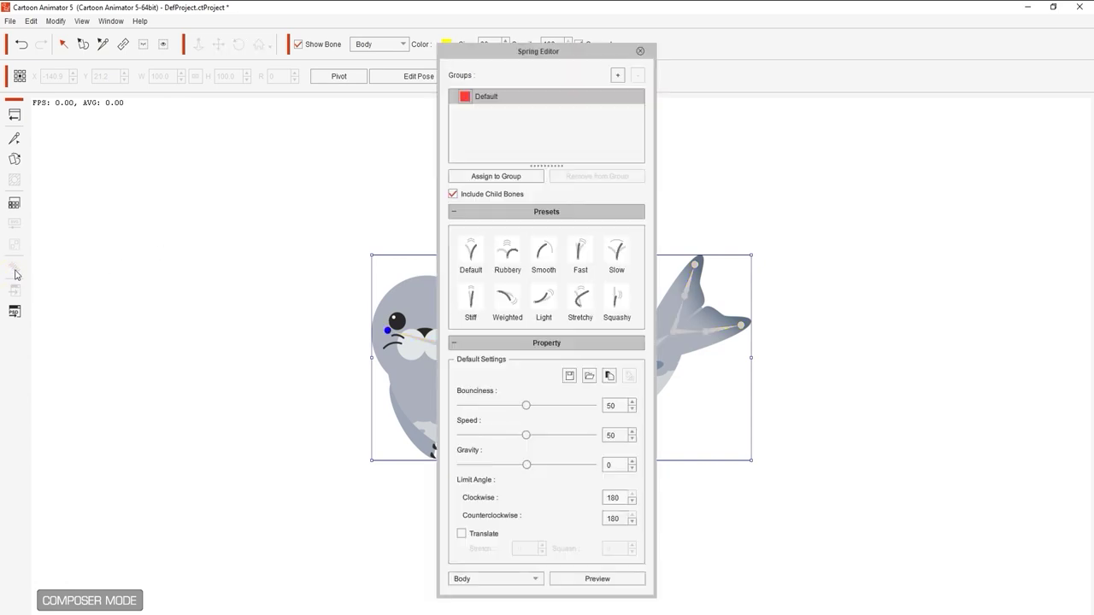
{"action": "left_click_drag", "start_coordinate": [502, 50], "coordinate": [884, 44]}
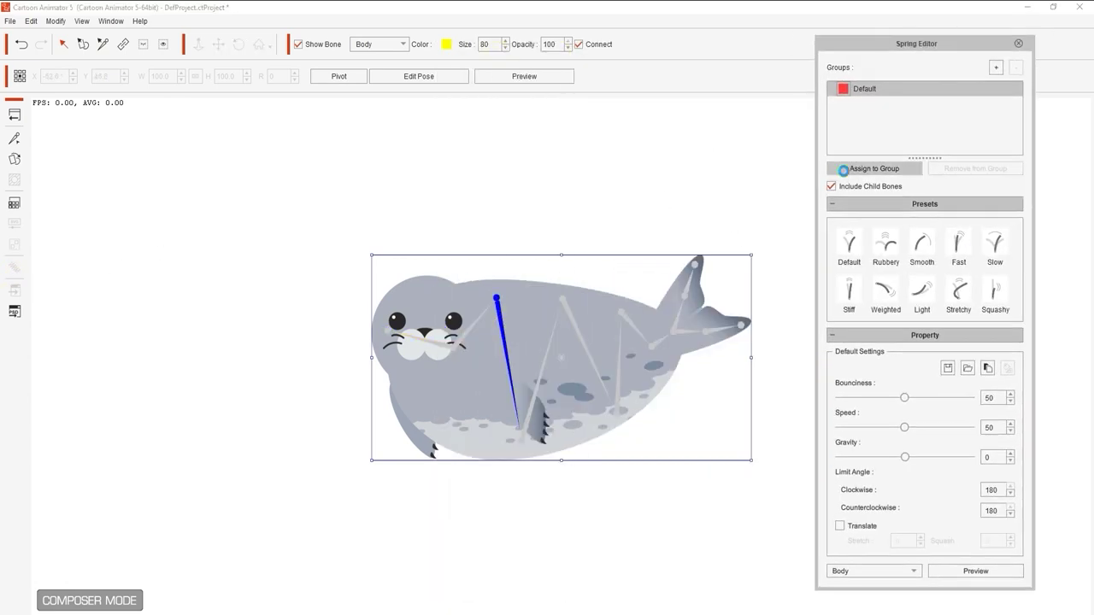
{"action": "left_click", "coordinate": [504, 329]}
{"action": "left_click", "coordinate": [955, 570]}
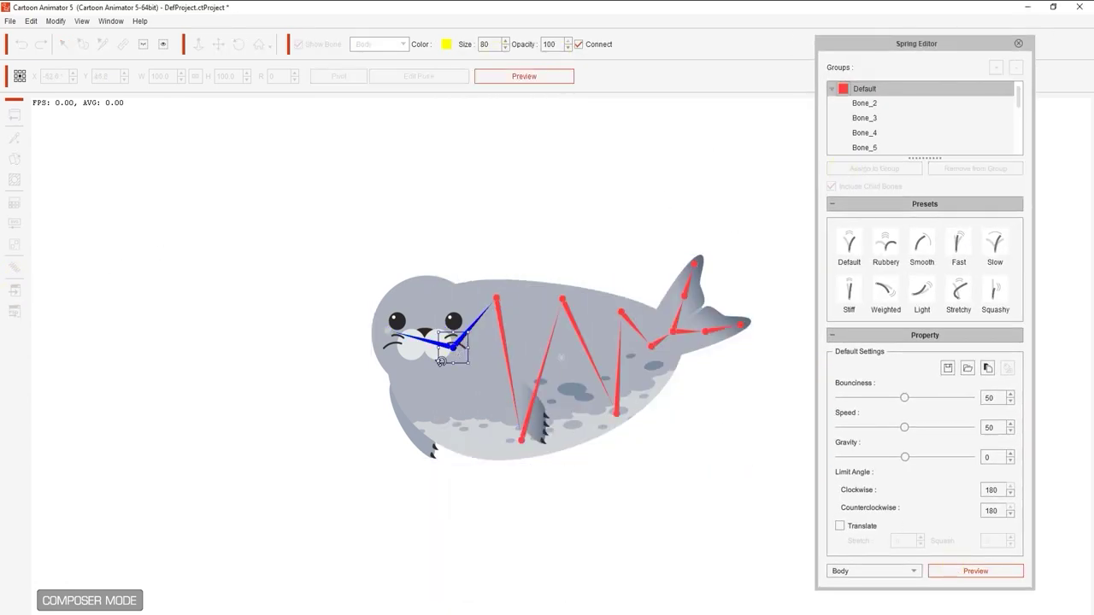
{"action": "left_click_drag", "start_coordinate": [444, 357], "coordinate": [175, 362]}
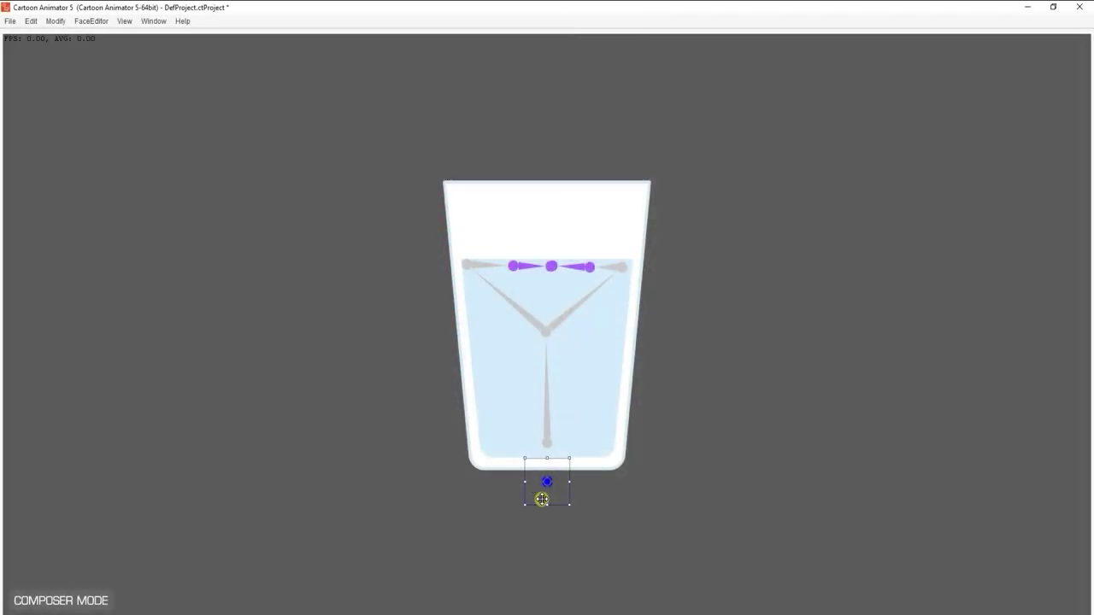
{"action": "mouse_move", "coordinate": [542, 499]}
{"action": "left_mouse_down"}
{"action": "mouse_move", "coordinate": [559, 483]}
{"action": "mouse_move", "coordinate": [482, 492]}
{"action": "mouse_move", "coordinate": [609, 498]}
{"action": "mouse_move", "coordinate": [563, 462]}
{"action": "mouse_move", "coordinate": [539, 493]}
{"action": "mouse_move", "coordinate": [673, 498]}
{"action": "mouse_move", "coordinate": [514, 495]}
{"action": "mouse_move", "coordinate": [602, 459]}
{"action": "mouse_move", "coordinate": [571, 456]}
{"action": "mouse_move", "coordinate": [526, 505]}
{"action": "mouse_move", "coordinate": [561, 525]}
{"action": "mouse_move", "coordinate": [587, 473]}
{"action": "mouse_move", "coordinate": [553, 462]}
{"action": "mouse_move", "coordinate": [536, 495]}
{"action": "mouse_move", "coordinate": [558, 511]}
{"action": "mouse_move", "coordinate": [572, 453]}
{"action": "mouse_move", "coordinate": [529, 442]}
{"action": "mouse_move", "coordinate": [518, 447]}
{"action": "mouse_move", "coordinate": [537, 478]}
{"action": "mouse_move", "coordinate": [503, 484]}
{"action": "mouse_move", "coordinate": [547, 512]}
{"action": "mouse_move", "coordinate": [542, 488]}
{"action": "mouse_move", "coordinate": [526, 514]}
{"action": "mouse_move", "coordinate": [558, 511]}
{"action": "mouse_move", "coordinate": [537, 493]}
{"action": "mouse_move", "coordinate": [554, 516]}
{"action": "left_mouse_up"}
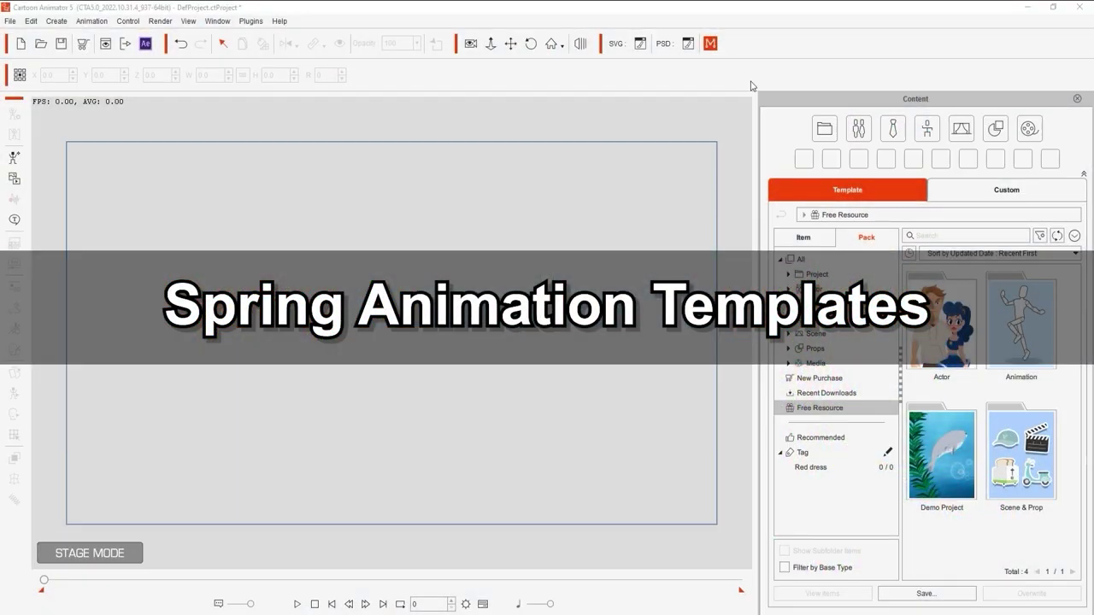
Step: Drag 04_T Type_Dummy from Scene & Prop > Props > Props > _Spring > Template onto the stage
{"action": "double_click", "coordinate": [1004, 478]}
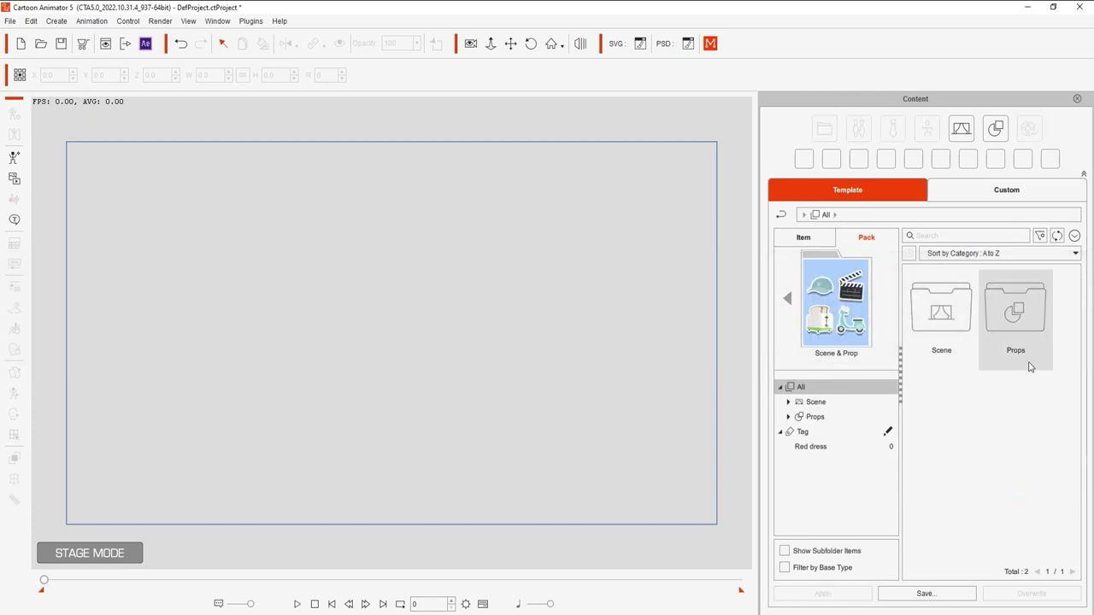
{"action": "double_click", "coordinate": [1017, 321]}
{"action": "double_click", "coordinate": [961, 358]}
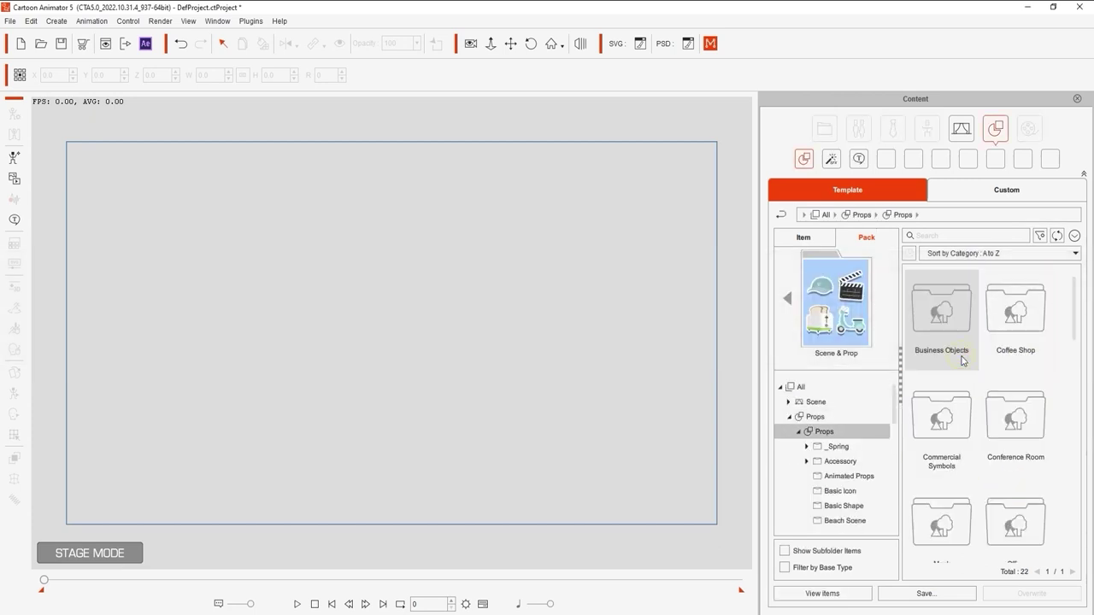
{"action": "scroll", "coordinate": [961, 359], "scroll_direction": "down", "scroll_amount": 8}
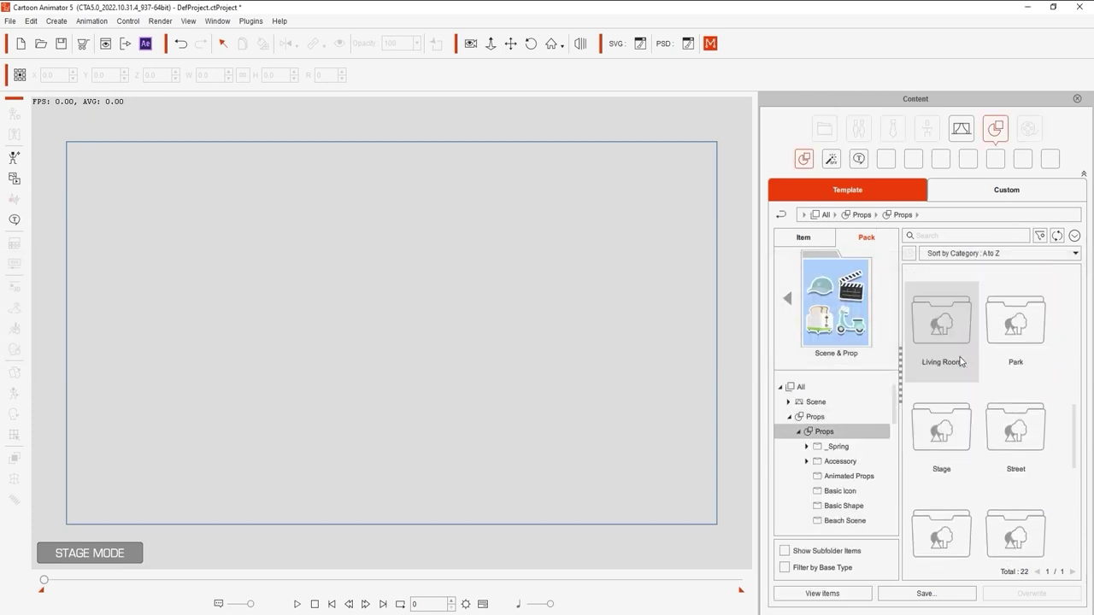
{"action": "double_click", "coordinate": [942, 401]}
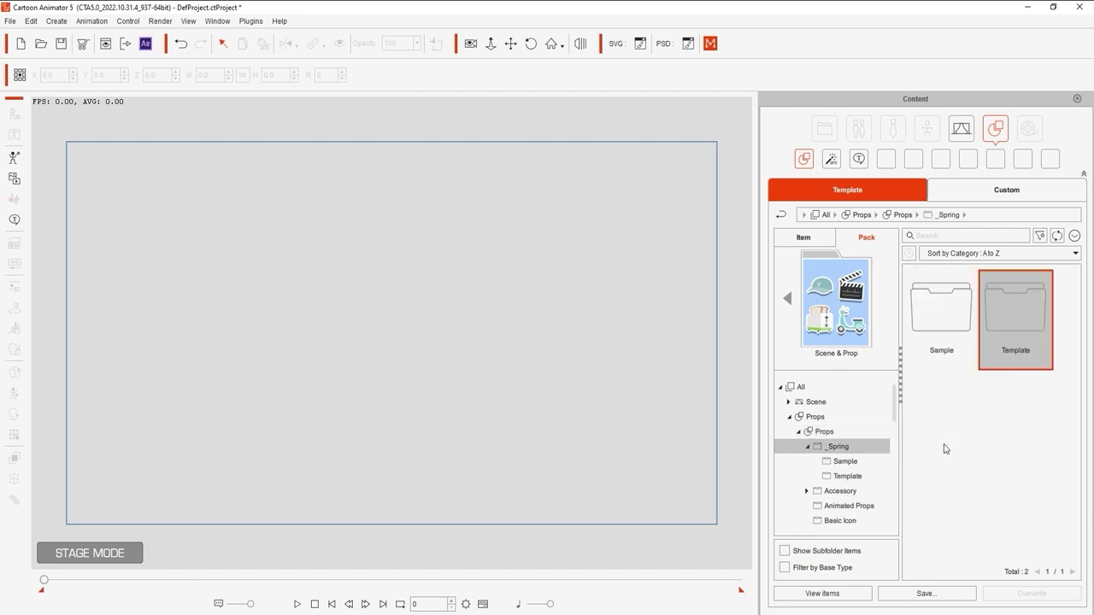
{"action": "double_click", "coordinate": [1023, 307]}
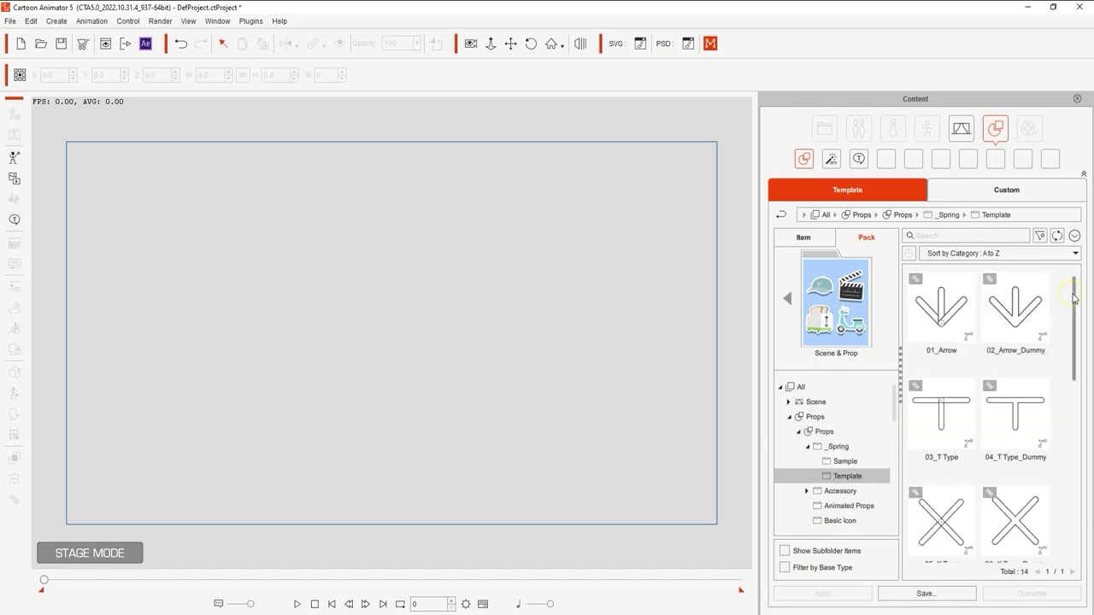
{"action": "scroll", "coordinate": [1065, 402], "scroll_direction": "down", "scroll_amount": 3}
{"action": "scroll", "coordinate": [1064, 402], "scroll_direction": "down", "scroll_amount": 3}
{"action": "scroll", "coordinate": [1066, 501], "scroll_direction": "up", "scroll_amount": 6}
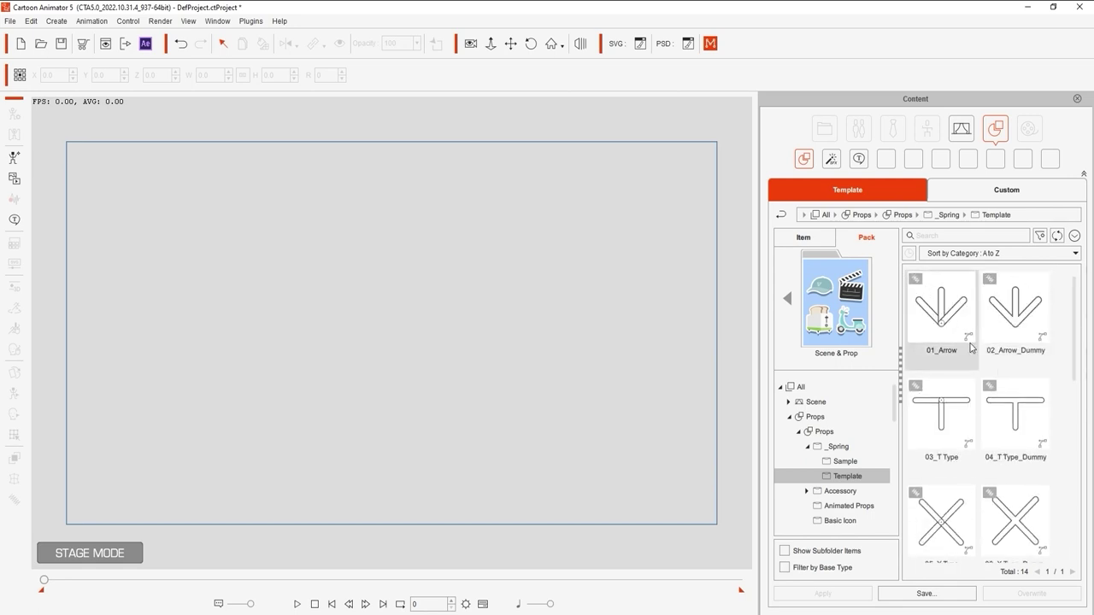
{"action": "left_click_drag", "start_coordinate": [1015, 415], "coordinate": [517, 327]}
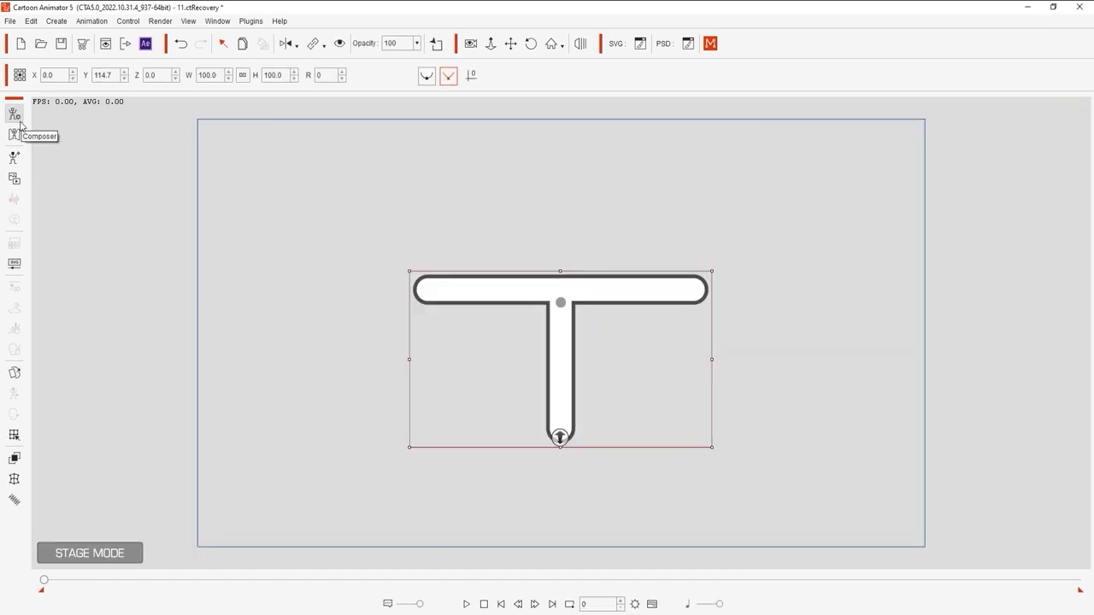
Step: Open the T prop in Composer Mode, preview its springs by pulling it down, then exit
{"action": "left_click", "coordinate": [15, 134]}
{"action": "left_click", "coordinate": [1048, 46]}
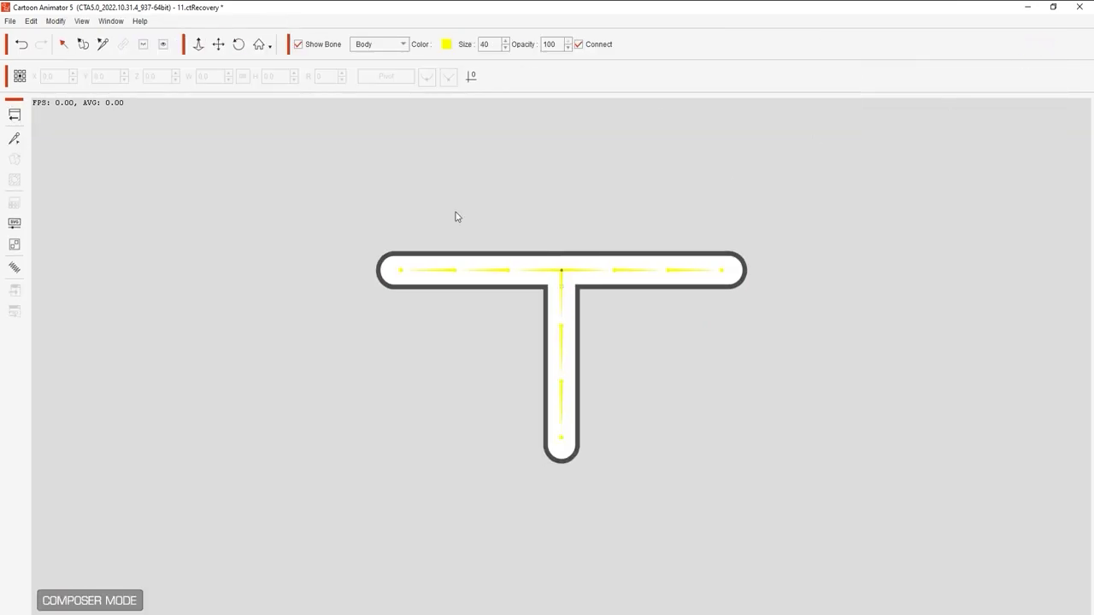
{"action": "left_click", "coordinate": [18, 275]}
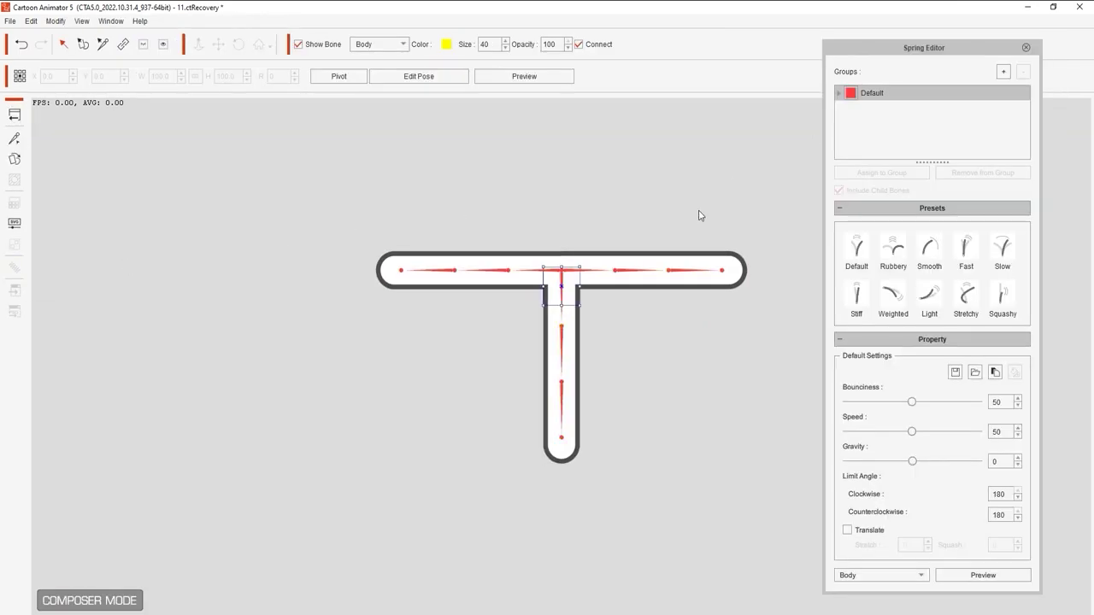
{"action": "left_click", "coordinate": [956, 580]}
{"action": "left_click_drag", "start_coordinate": [560, 276], "coordinate": [530, 316]}
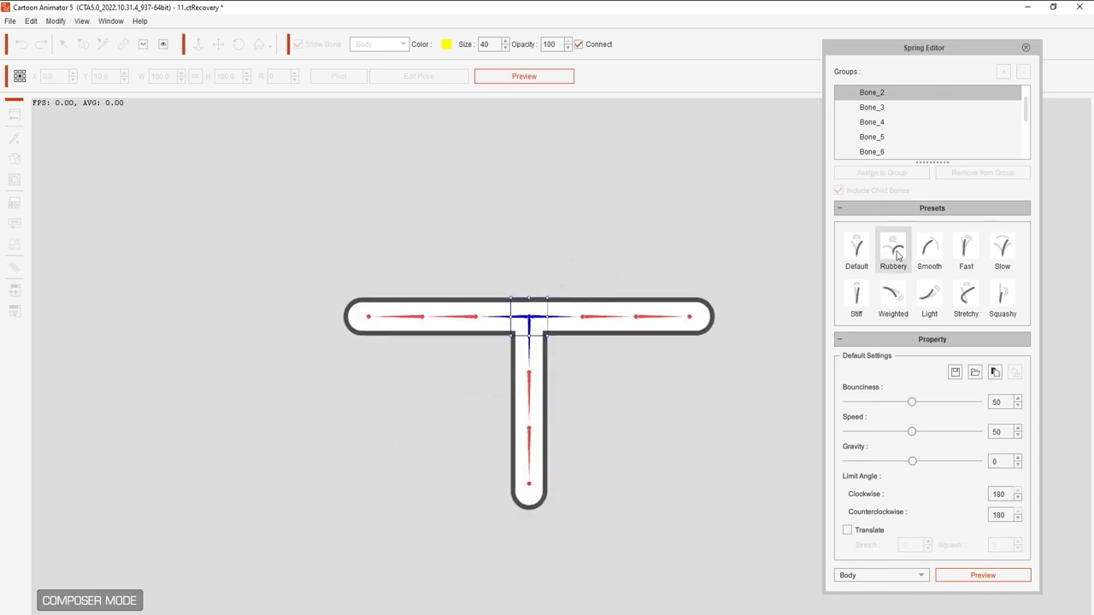
{"action": "left_click", "coordinate": [1026, 48]}
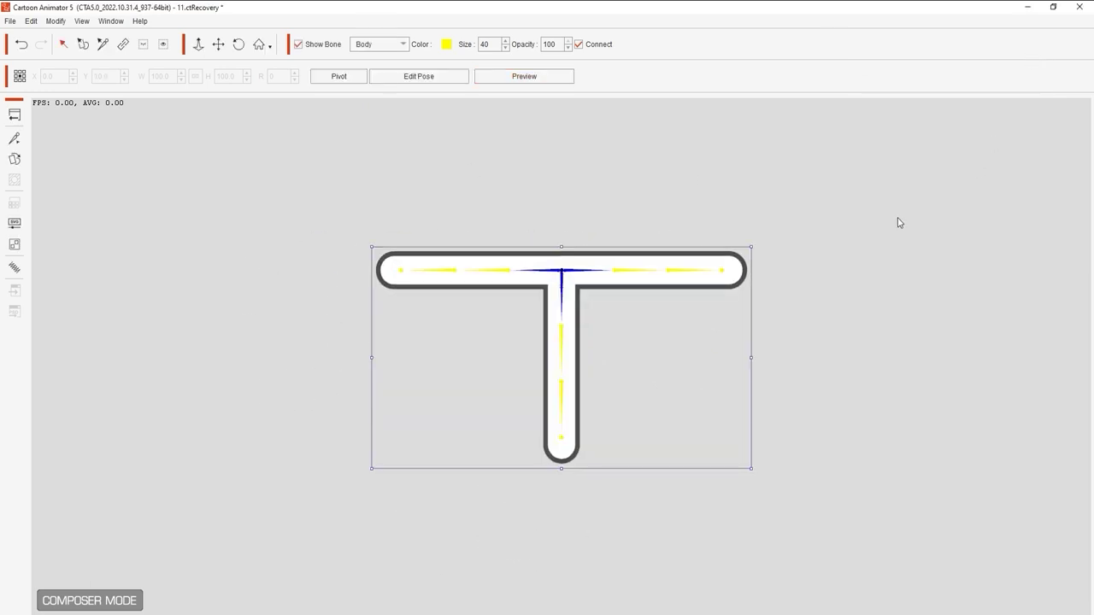
Step: Replace Bone_2's sprite with butterfly.png, scale it to 396.7 and centre it on the bones
{"action": "left_click", "coordinate": [15, 162]}
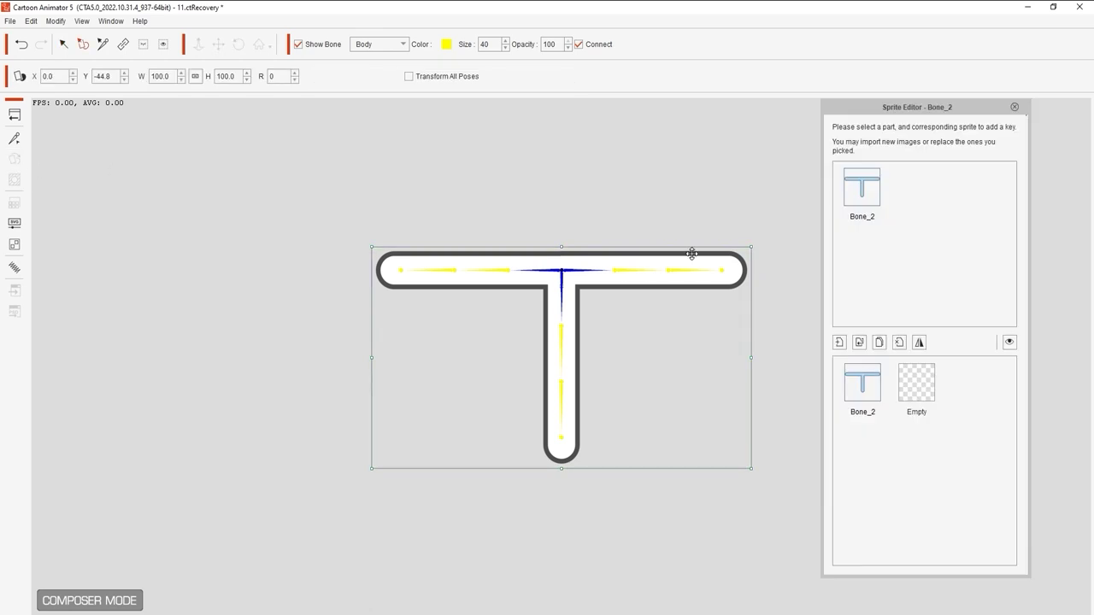
{"action": "left_click", "coordinate": [860, 343]}
{"action": "double_click", "coordinate": [706, 226]}
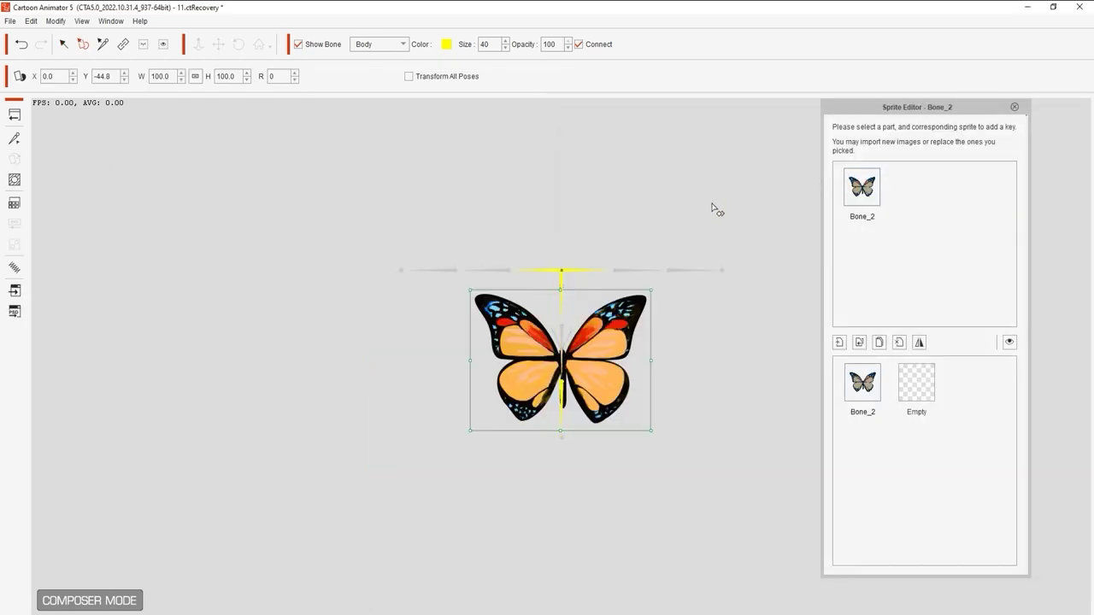
{"action": "left_click_drag", "start_coordinate": [616, 361], "coordinate": [662, 191]}
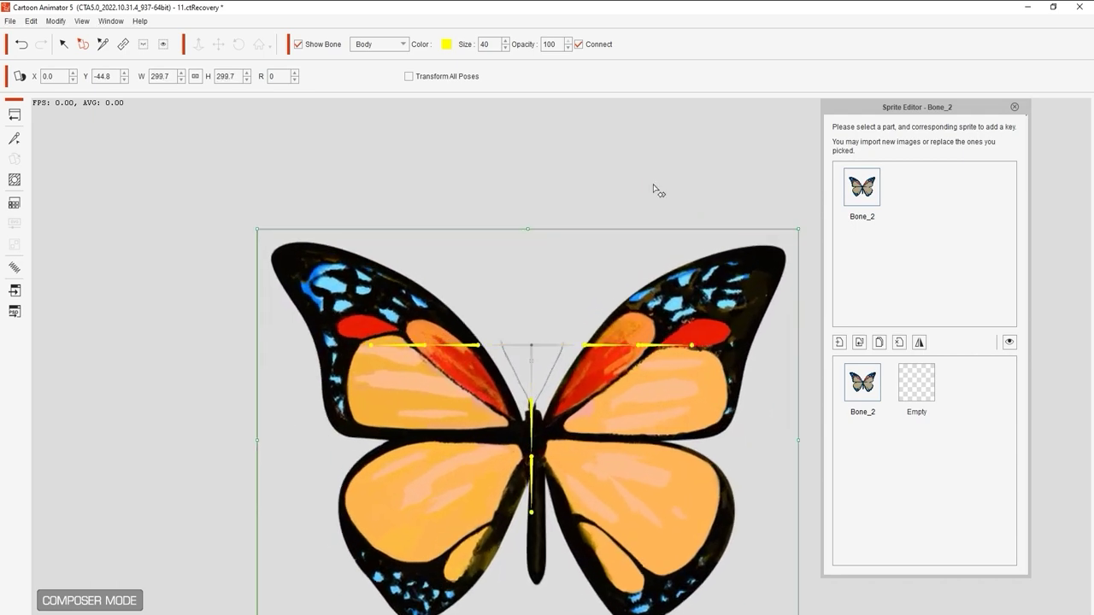
{"action": "scroll", "coordinate": [655, 188], "scroll_direction": "down", "scroll_amount": 3}
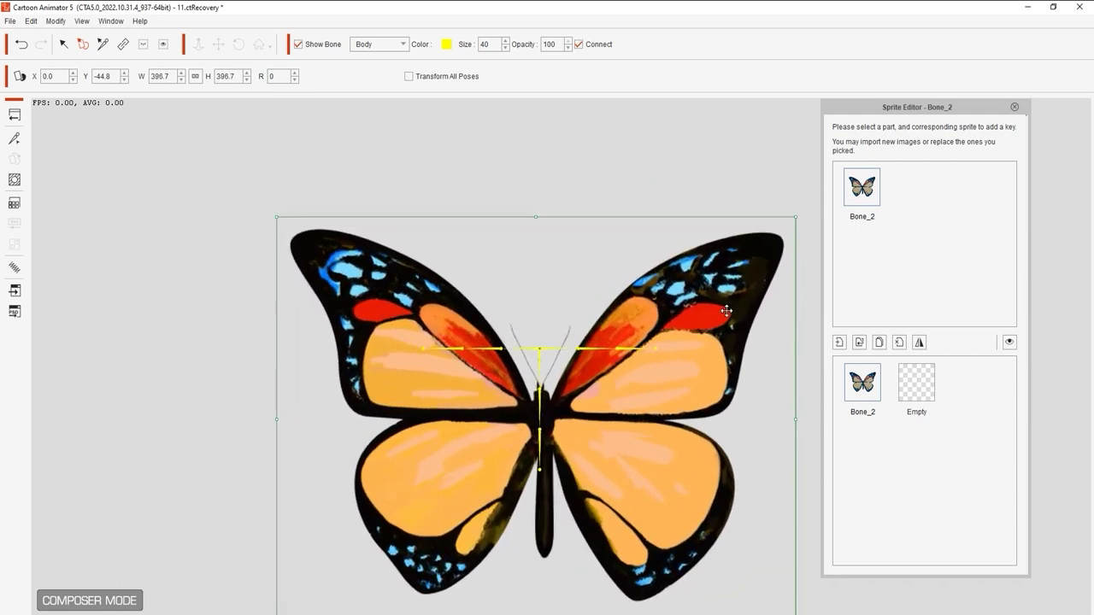
{"action": "left_click_drag", "start_coordinate": [689, 378], "coordinate": [658, 342]}
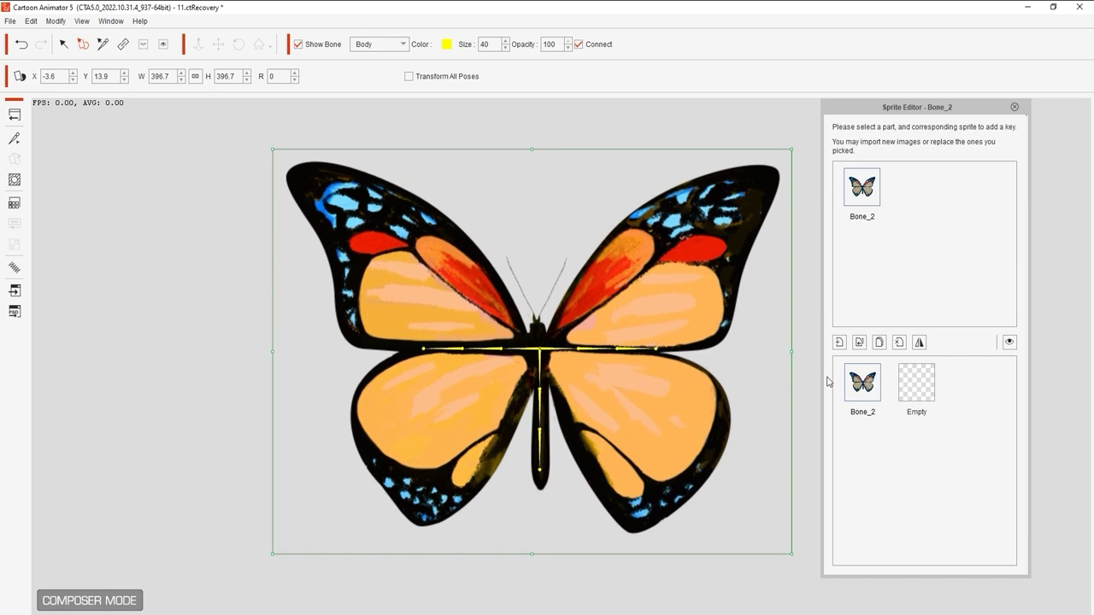
Step: Leave sprite editing and preview the wing springs by lifting the butterfly body
{"action": "left_click", "coordinate": [1014, 106]}
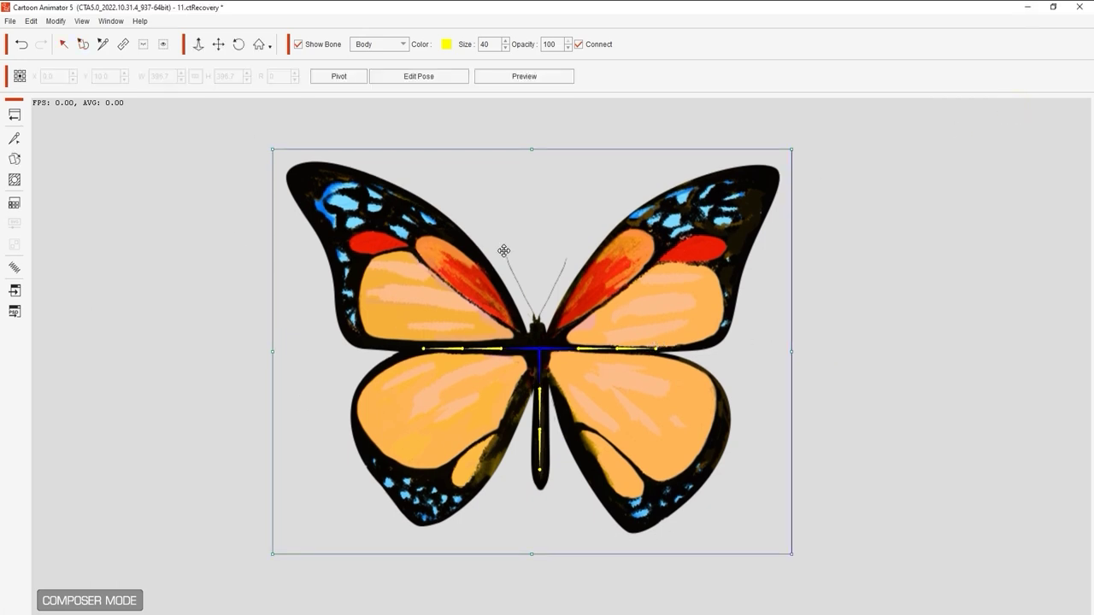
{"action": "left_click", "coordinate": [14, 267]}
{"action": "left_click", "coordinate": [964, 586]}
{"action": "left_click_drag", "start_coordinate": [538, 350], "coordinate": [537, 401]}
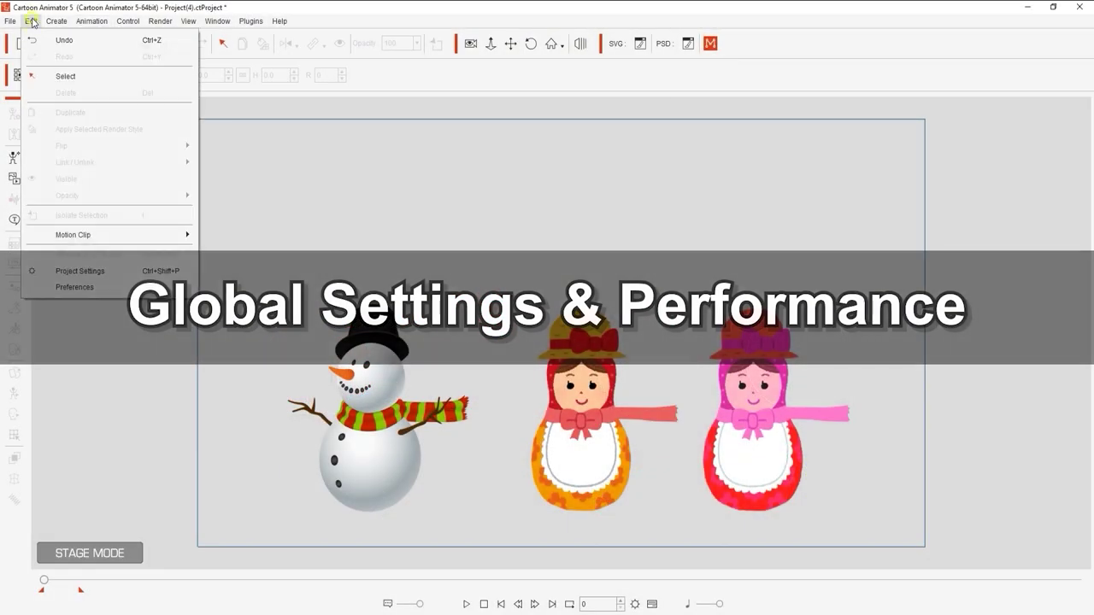
Step: Bring up Edit > Preferences on the Motion page, with all spring physics options checked
{"action": "left_click", "coordinate": [31, 21]}
{"action": "left_click", "coordinate": [124, 287]}
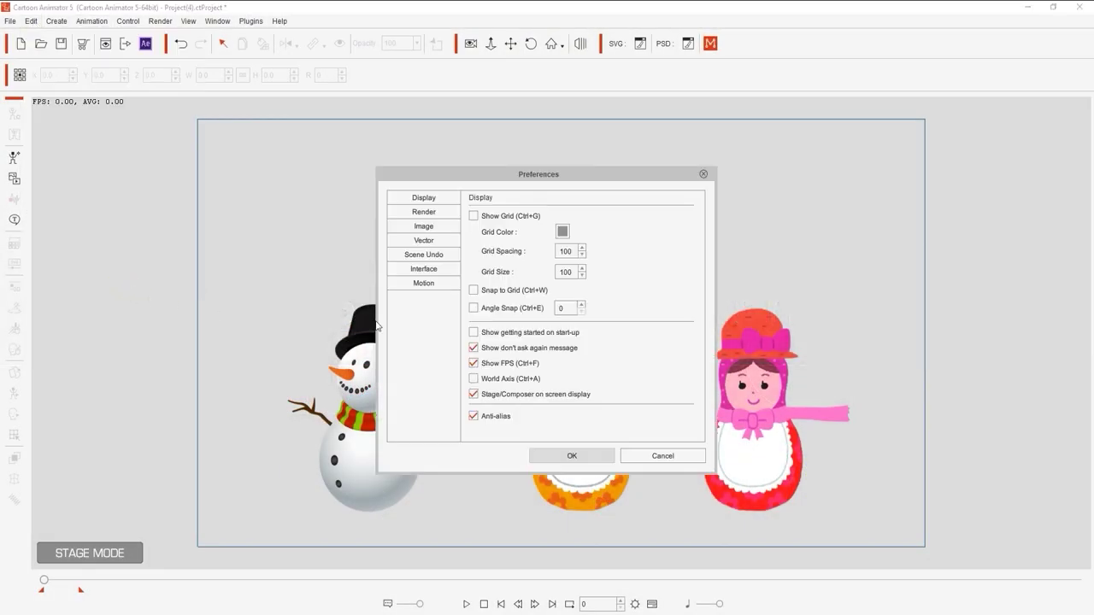
{"action": "left_click", "coordinate": [423, 283]}
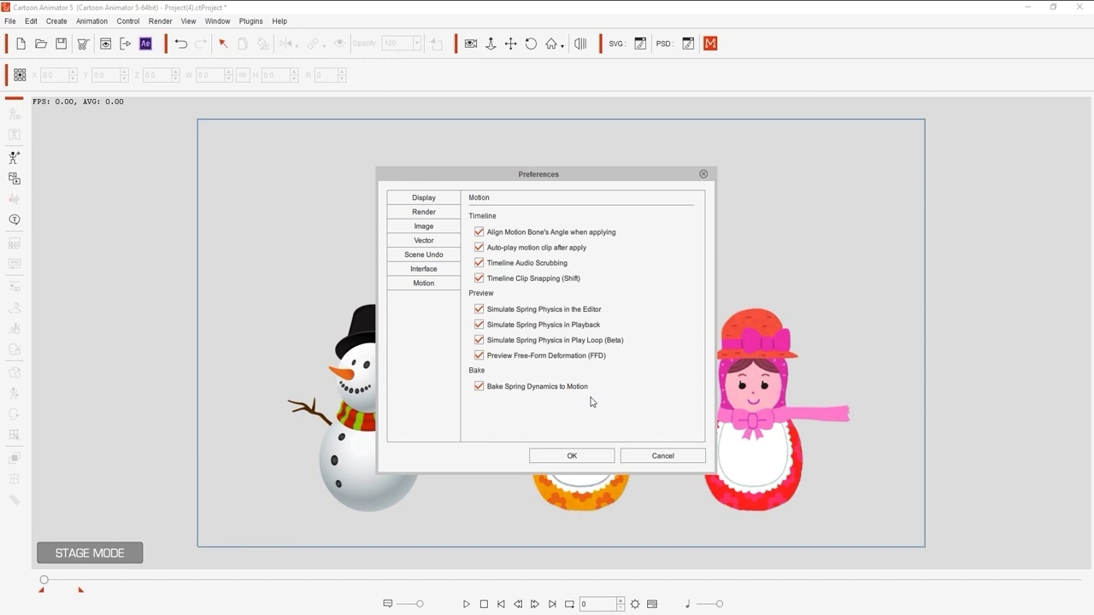
Step: Close the preferences and preview the snowman's spring motion by playing and stopping the scene
{"action": "left_click", "coordinate": [595, 456]}
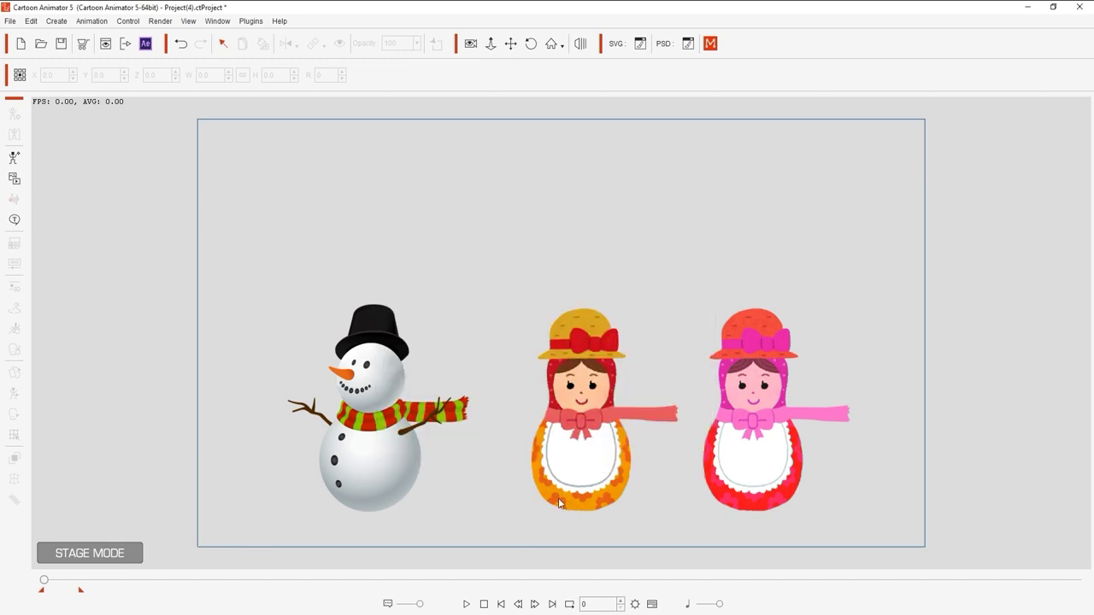
{"action": "left_click", "coordinate": [466, 604]}
{"action": "left_click", "coordinate": [484, 605]}
Step: Confirm in the Spring Editor that neither doll has spring bones, then show the Content Manager
{"action": "left_click", "coordinate": [364, 509]}
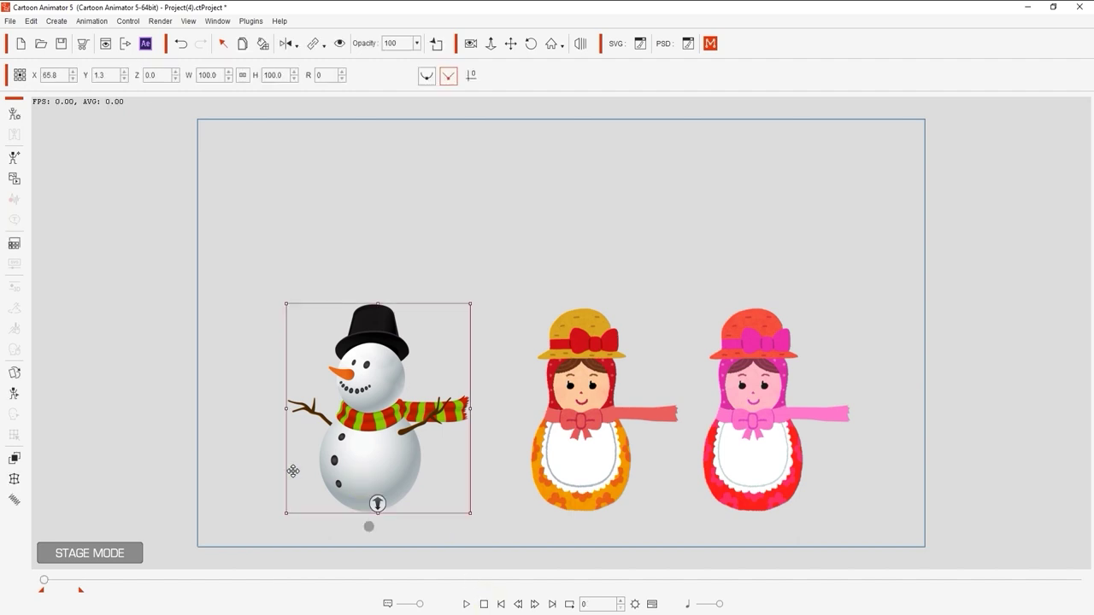
{"action": "left_click", "coordinate": [18, 503]}
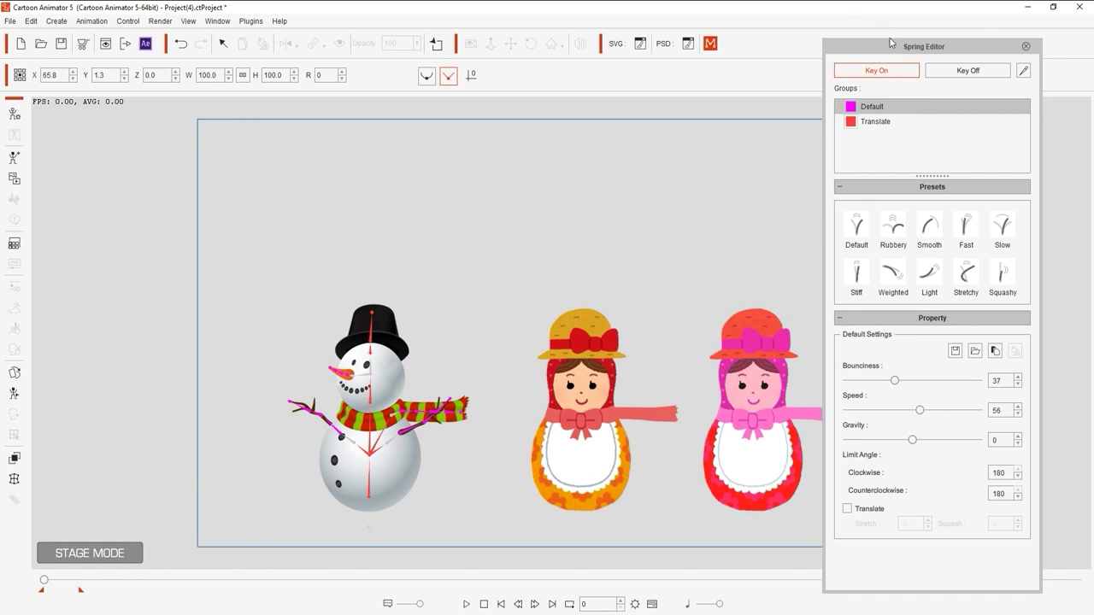
{"action": "left_click", "coordinate": [615, 473]}
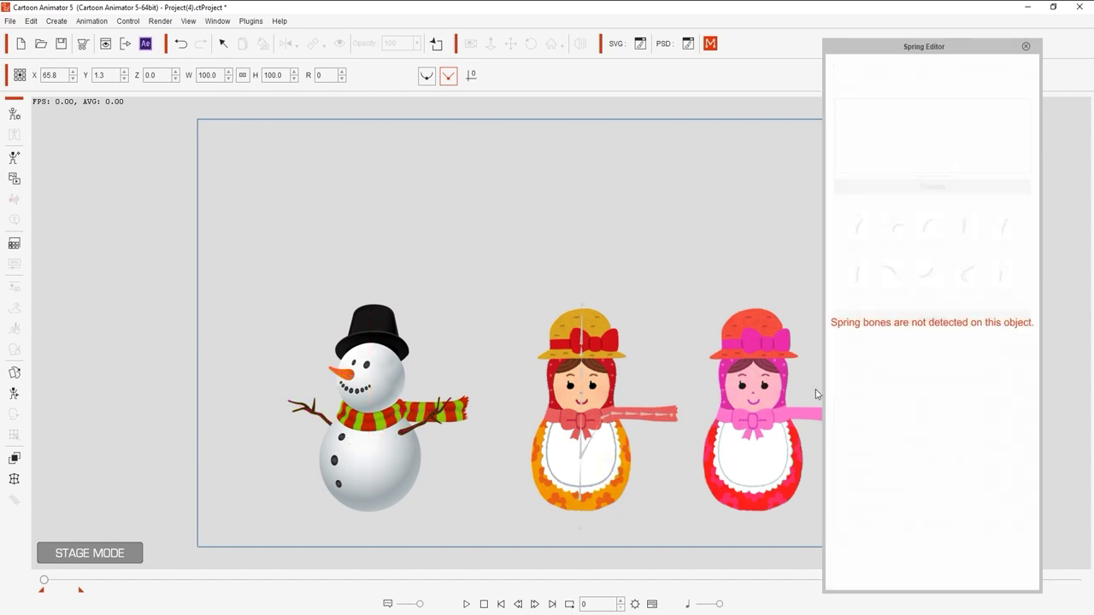
{"action": "left_click", "coordinate": [763, 466]}
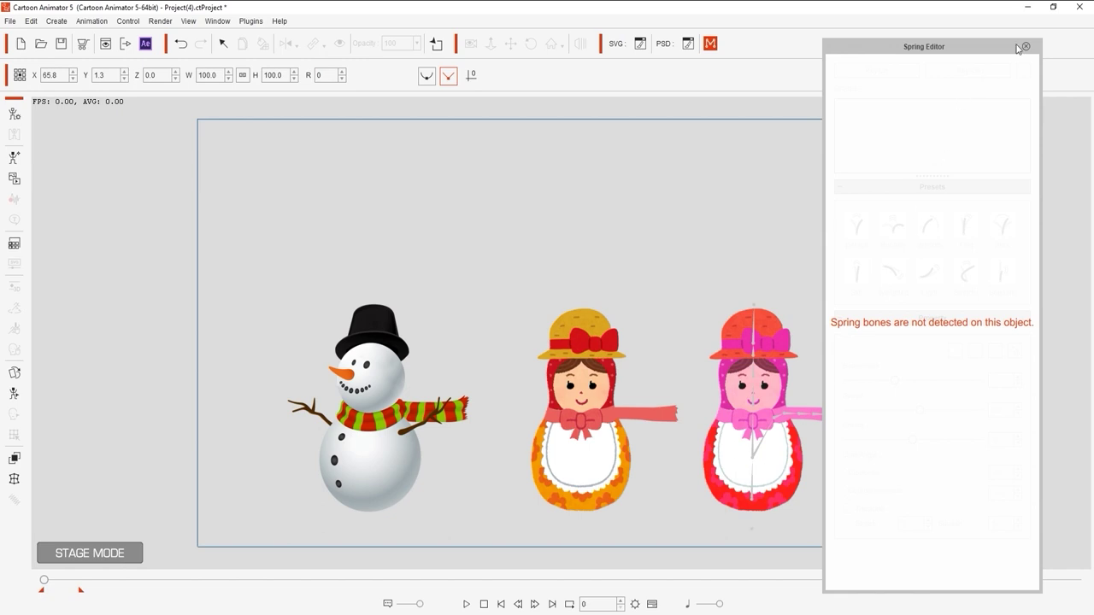
{"action": "left_click", "coordinate": [1026, 46]}
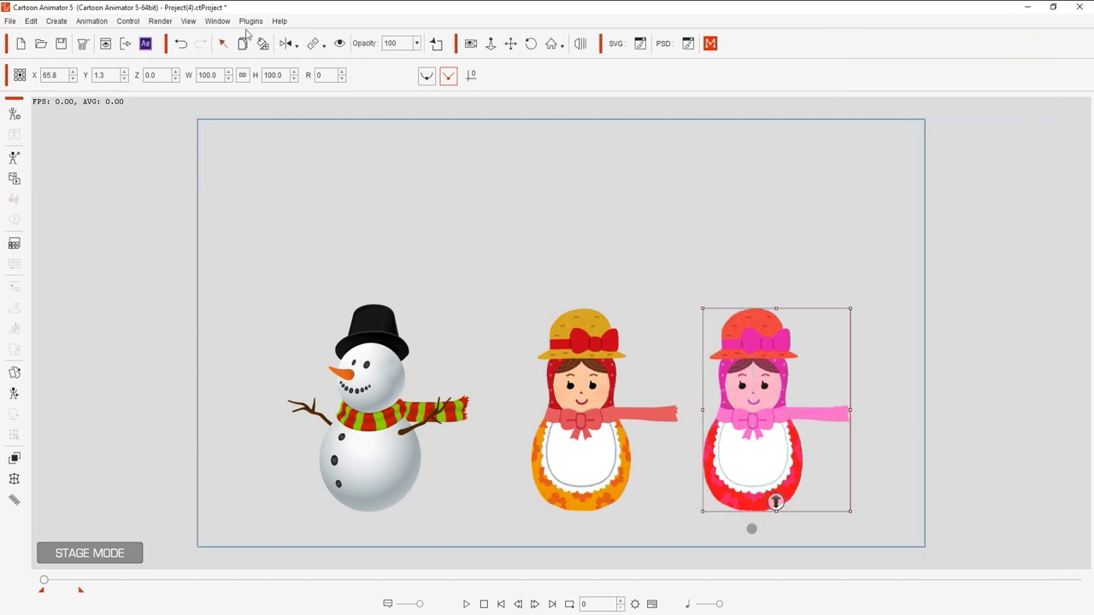
{"action": "left_click", "coordinate": [217, 21]}
{"action": "left_click", "coordinate": [262, 180]}
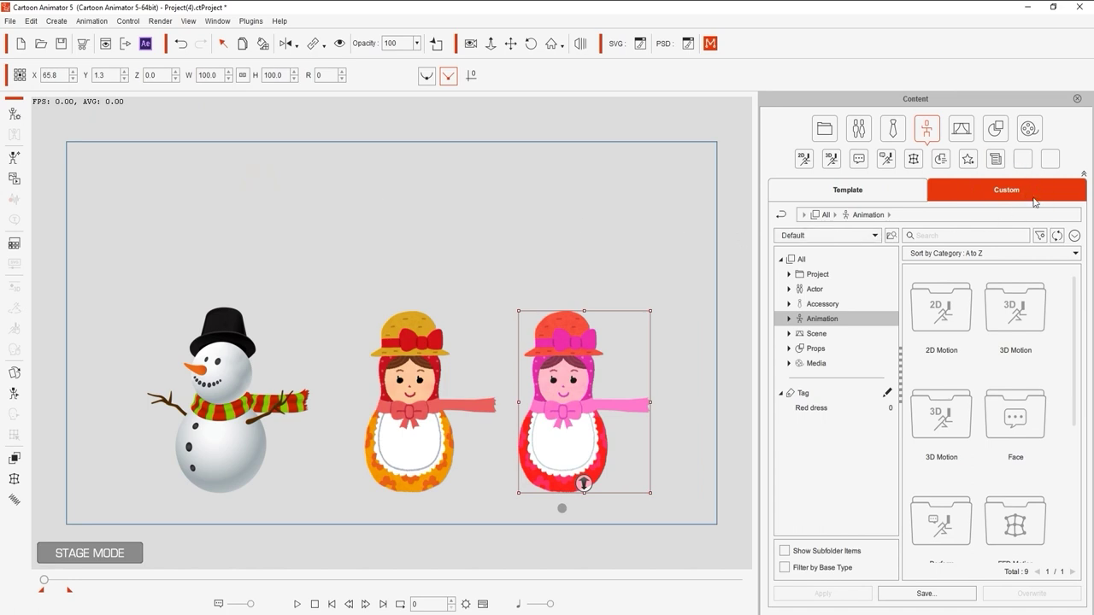
Step: Save the snowman's motion as 'Snowman Motion' in Custom 2D Motion and drag it onto the middle and pink dolls
{"action": "left_click", "coordinate": [789, 319]}
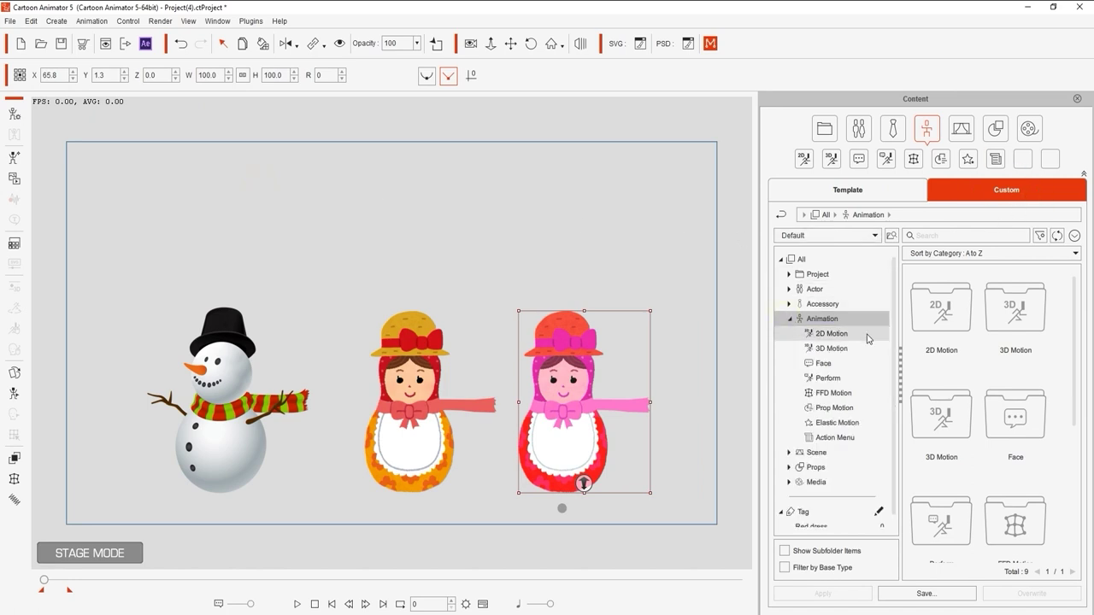
{"action": "left_click", "coordinate": [867, 335]}
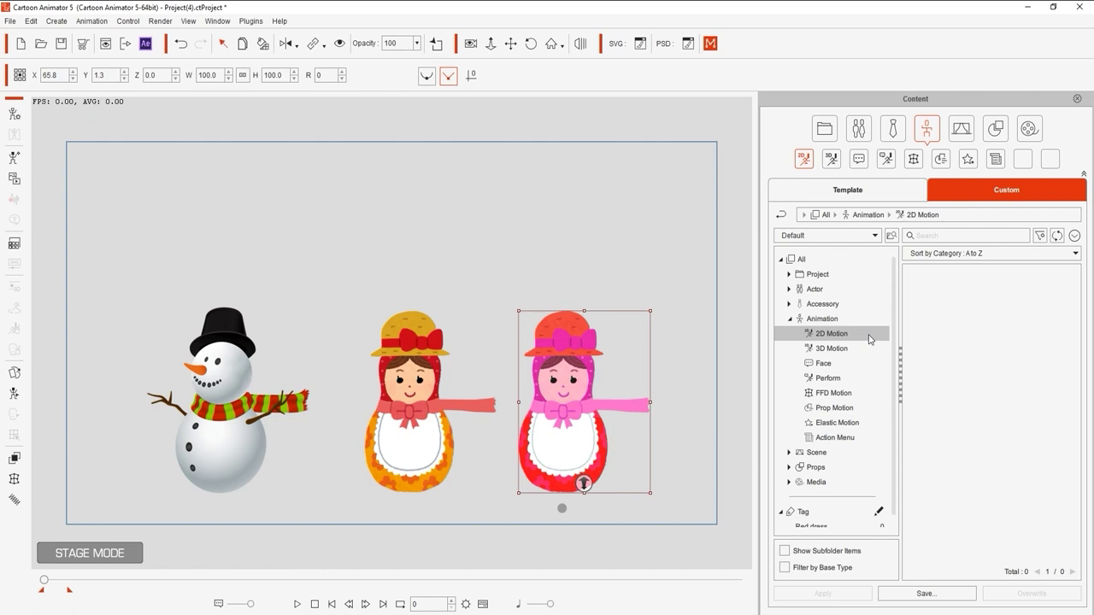
{"action": "left_click", "coordinate": [237, 434]}
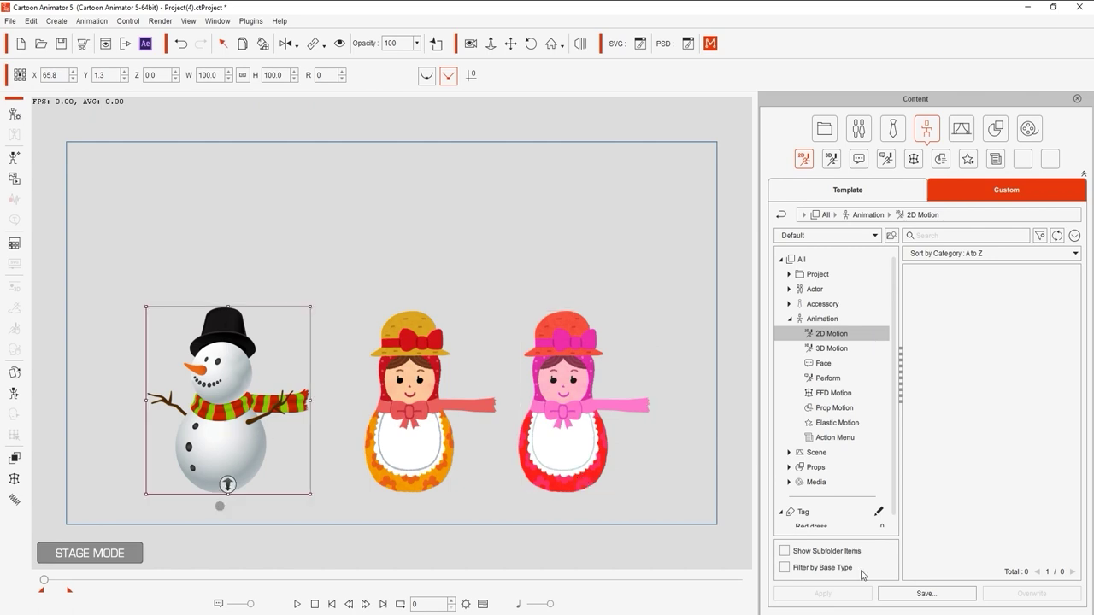
{"action": "left_click", "coordinate": [891, 594]}
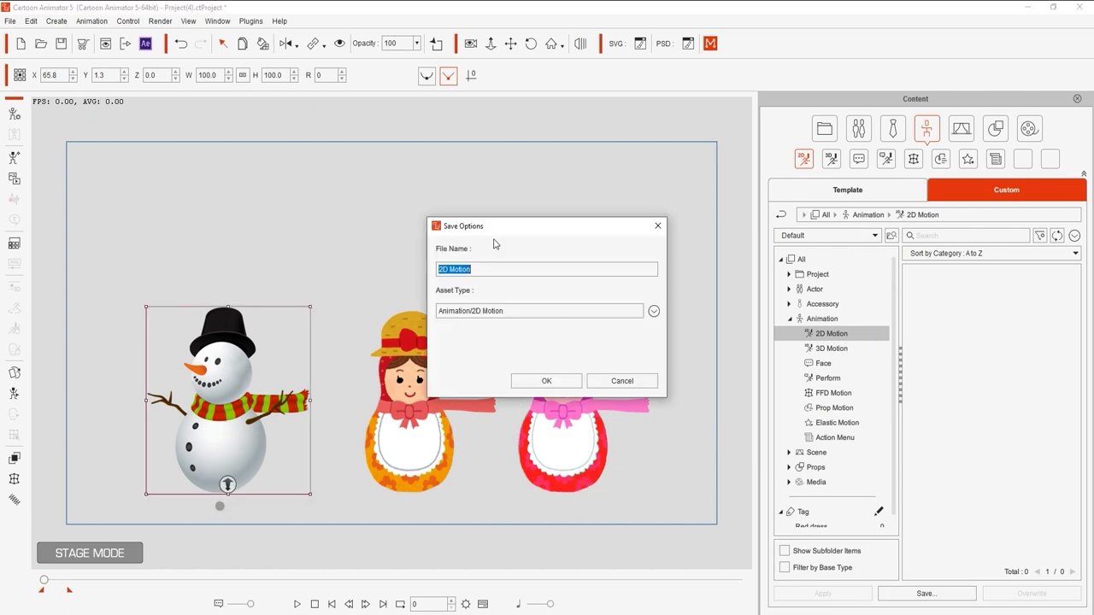
{"action": "type", "text": "Snowman Motion"}
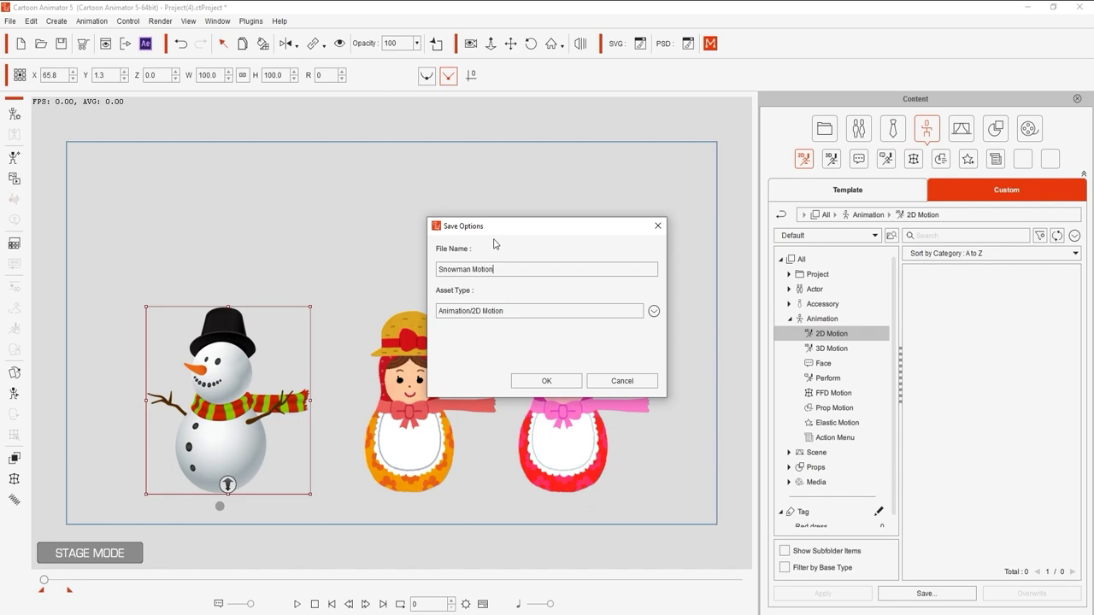
{"action": "left_click", "coordinate": [555, 381]}
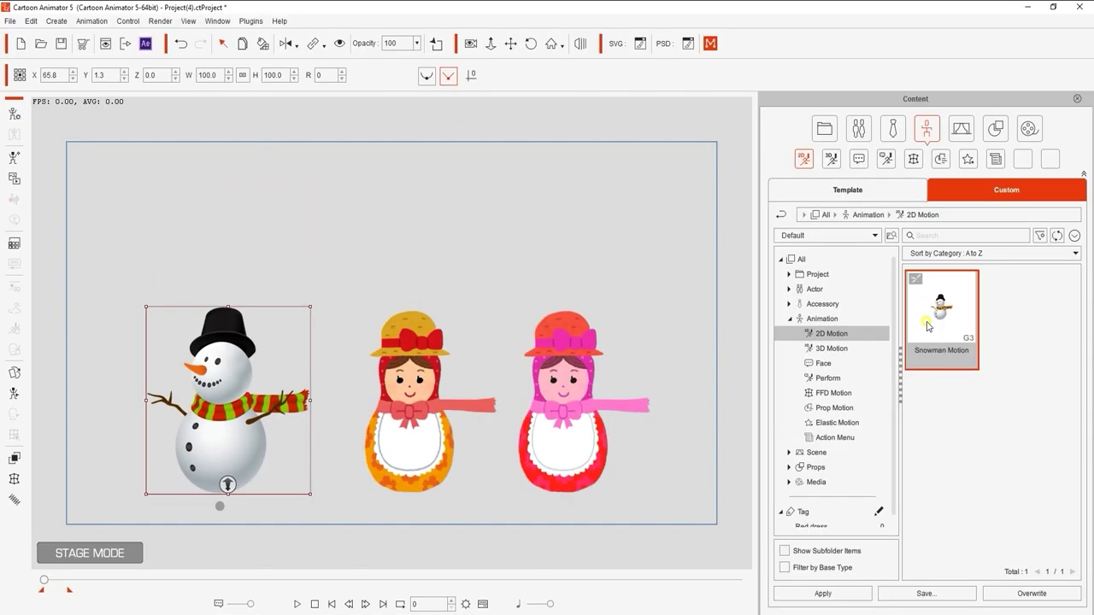
{"action": "left_click_drag", "start_coordinate": [928, 326], "coordinate": [421, 417]}
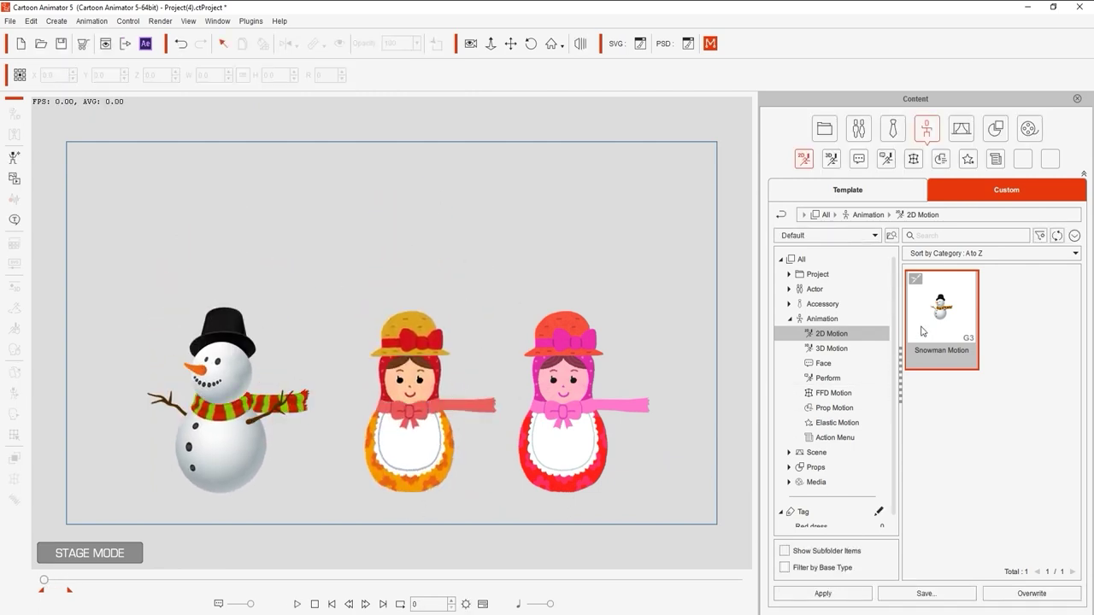
{"action": "left_click_drag", "start_coordinate": [920, 326], "coordinate": [573, 449]}
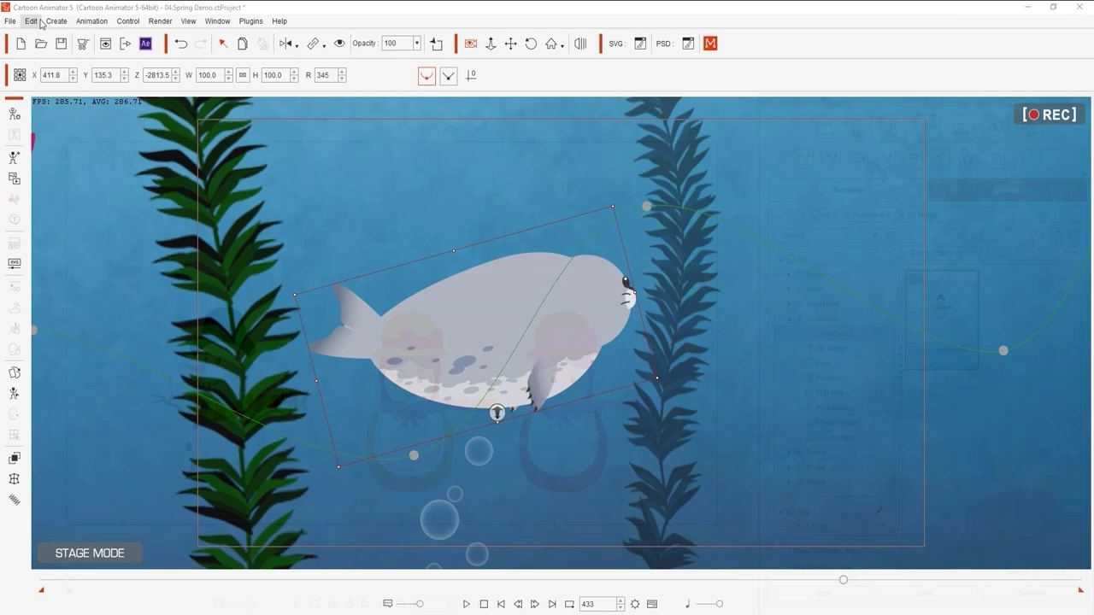
{"action": "left_click", "coordinate": [30, 20]}
{"action": "left_click", "coordinate": [117, 287]}
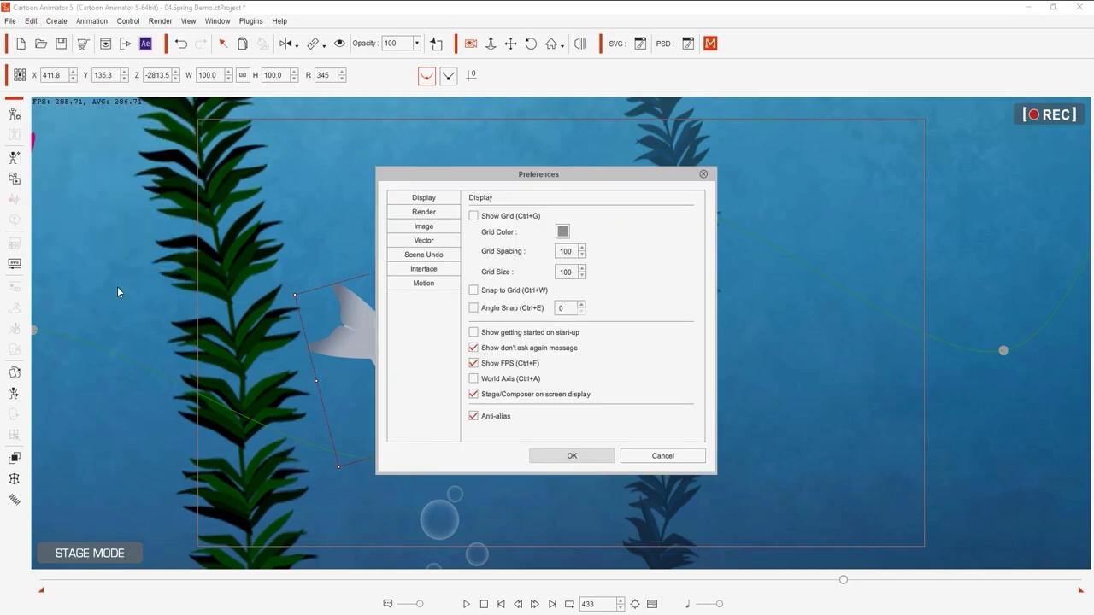
{"action": "left_click", "coordinate": [442, 287]}
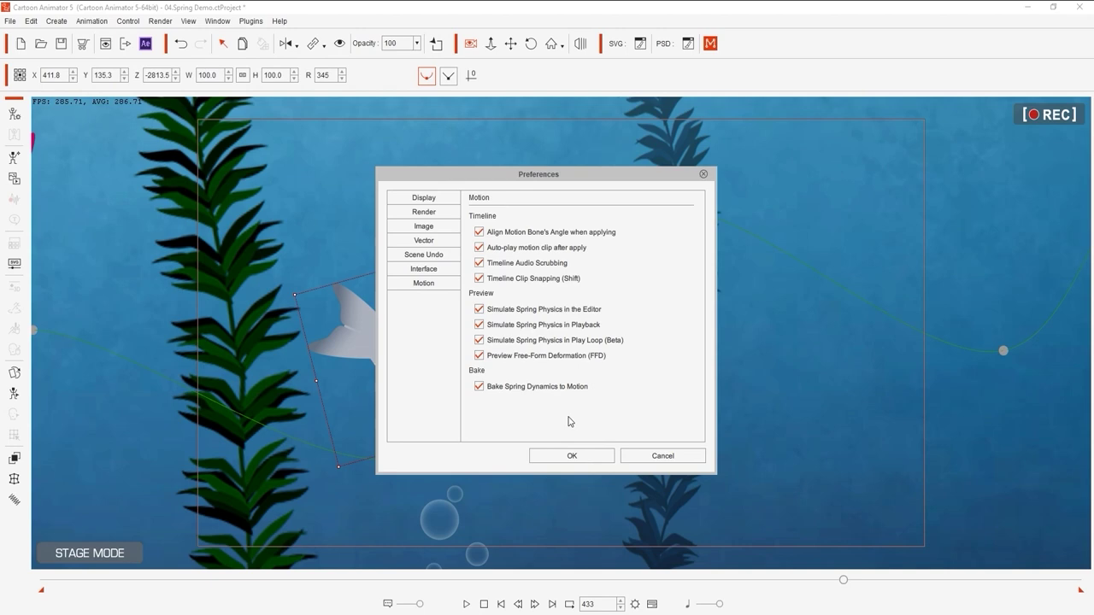
{"action": "left_click", "coordinate": [575, 458]}
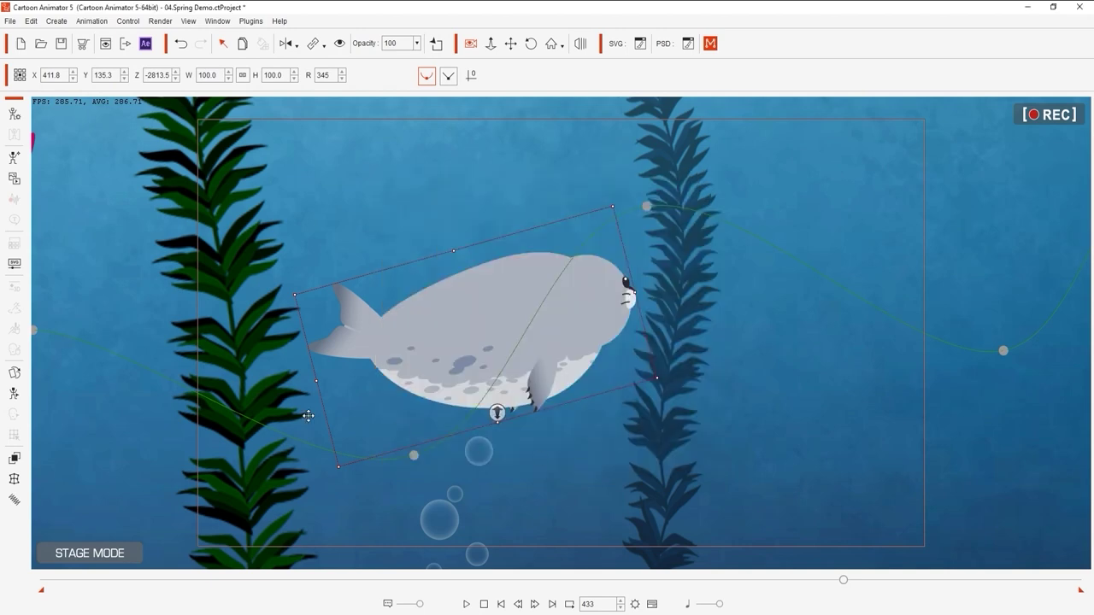
Step: In the 2D Motion Key Editor, rotate the seal's mid-spine bone to bend its body
{"action": "left_click", "coordinate": [16, 397]}
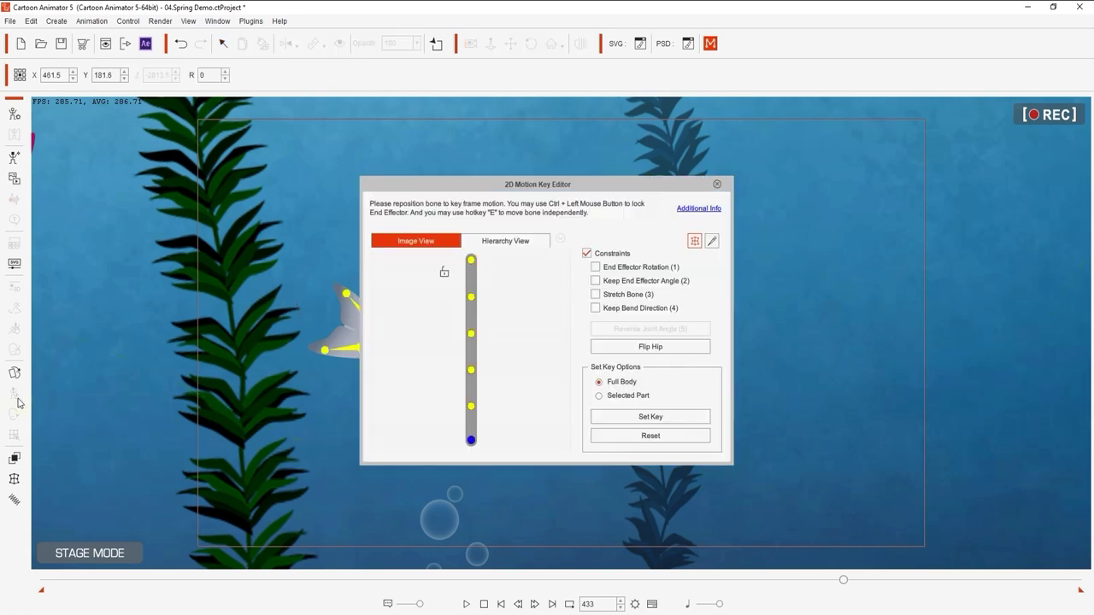
{"action": "left_click_drag", "start_coordinate": [586, 192], "coordinate": [896, 194]}
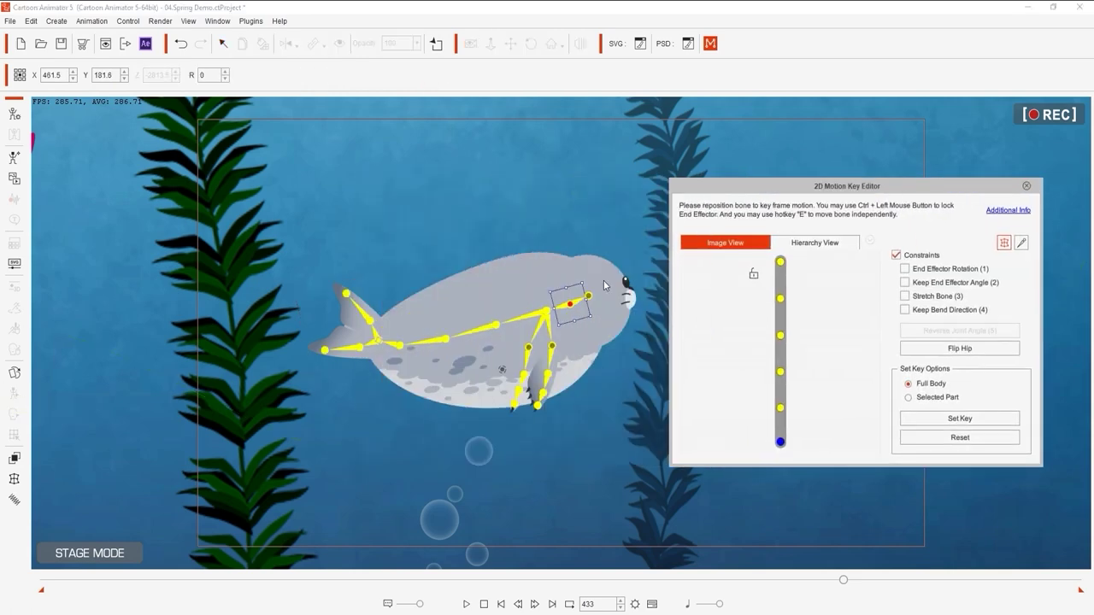
{"action": "left_click", "coordinate": [494, 325]}
{"action": "left_click_drag", "start_coordinate": [511, 318], "coordinate": [525, 295]}
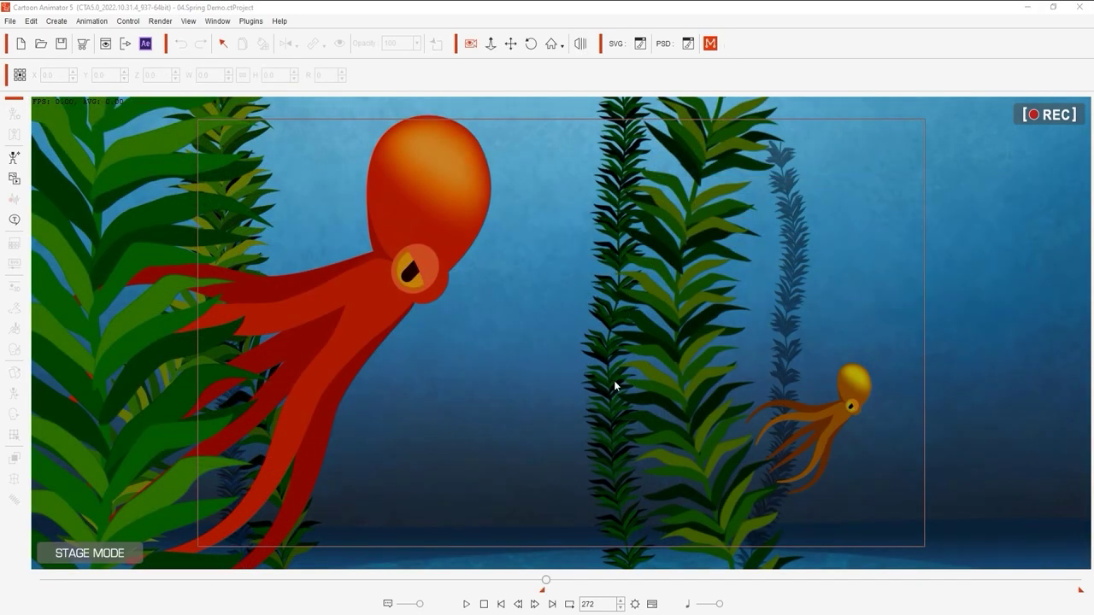
Step: Play the underwater octopus scene
{"action": "left_click", "coordinate": [466, 604]}
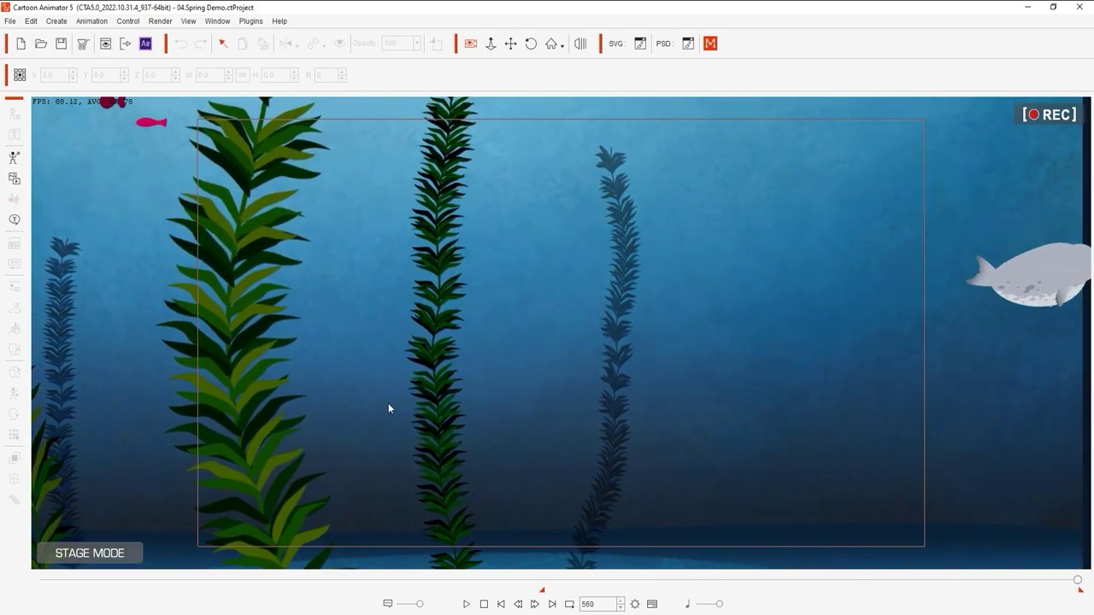
Step: Uncheck Simulate Spring Physics in Playback in Motion preferences and replay the octopus scene
{"action": "left_click", "coordinate": [484, 604]}
{"action": "left_click", "coordinate": [30, 21]}
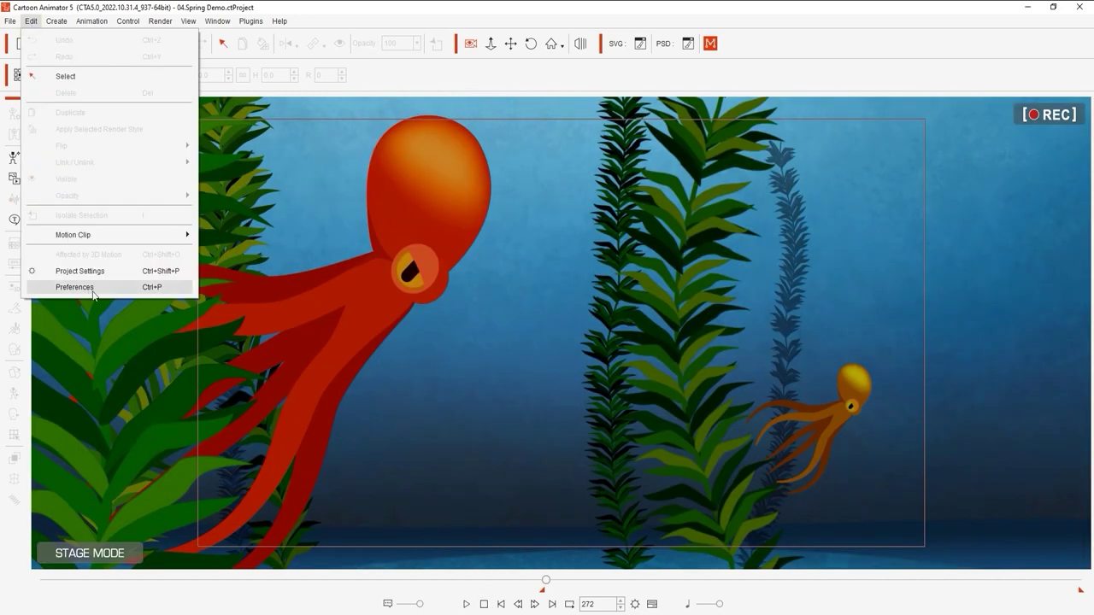
{"action": "left_click", "coordinate": [94, 288]}
{"action": "left_click", "coordinate": [442, 287]}
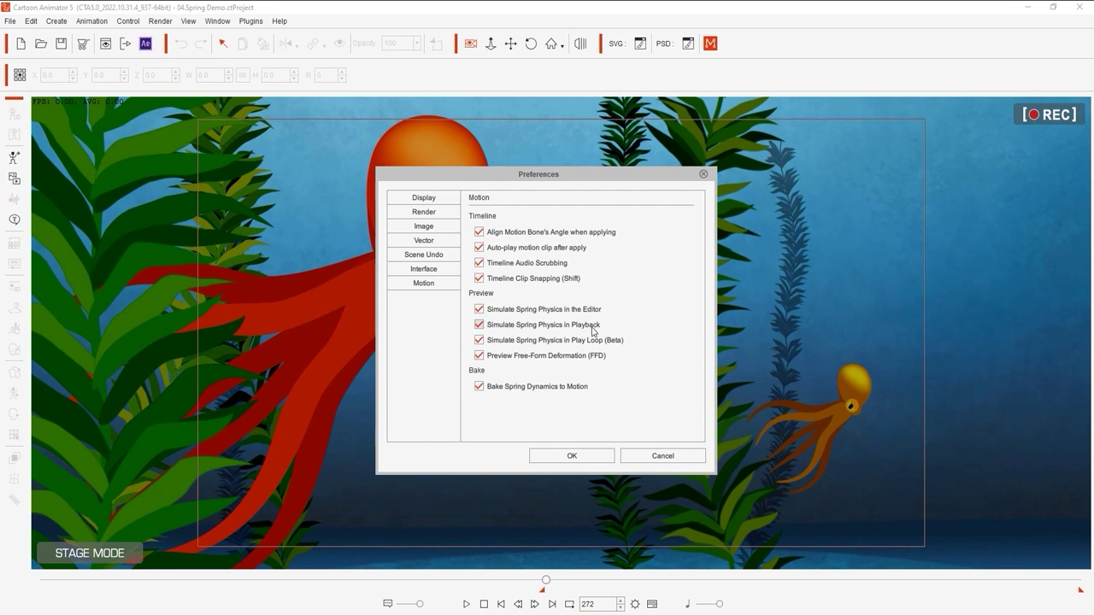
{"action": "left_click", "coordinate": [548, 460]}
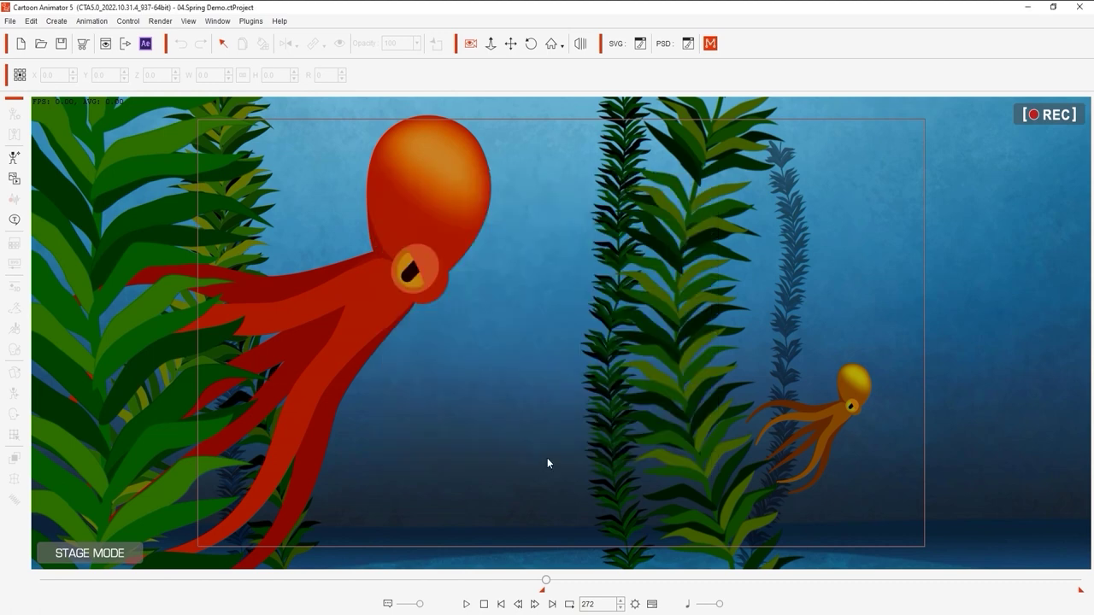
{"action": "left_click", "coordinate": [466, 605]}
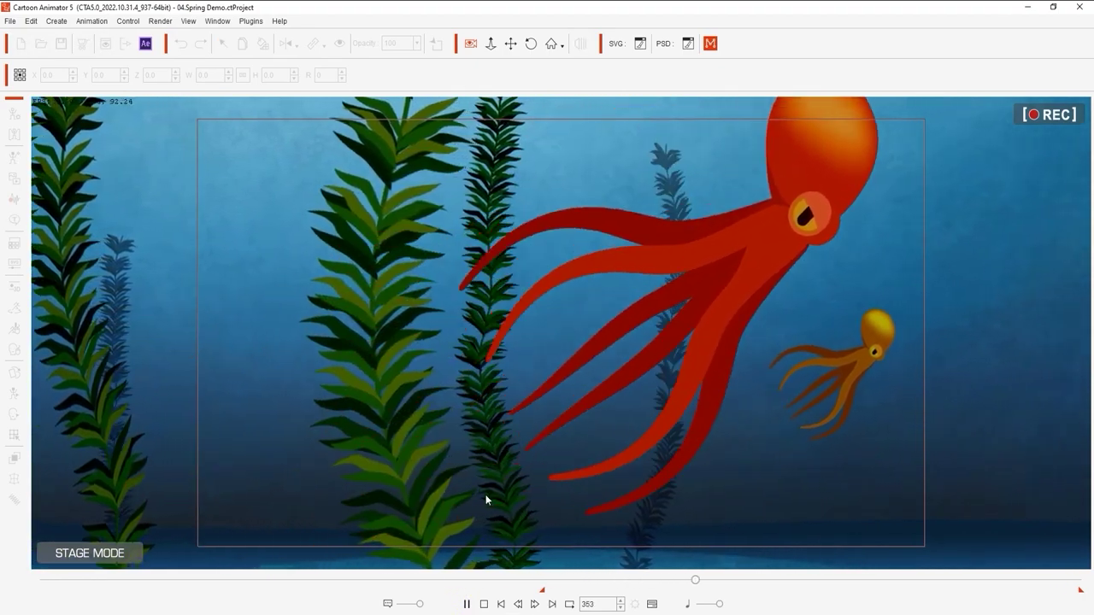